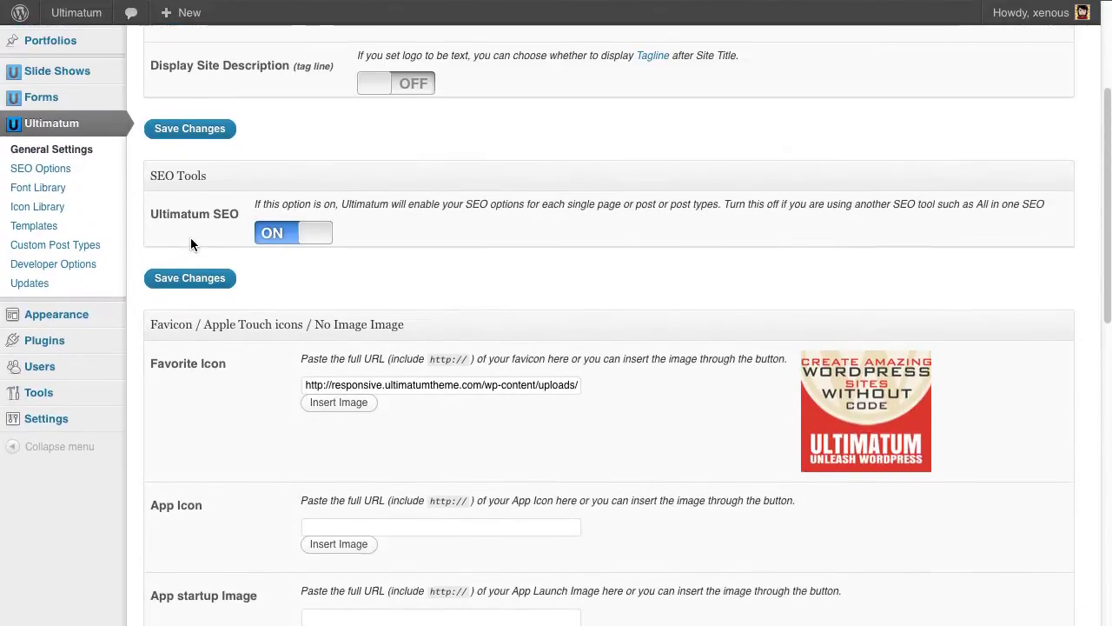
scroll(191, 262, up, 3)
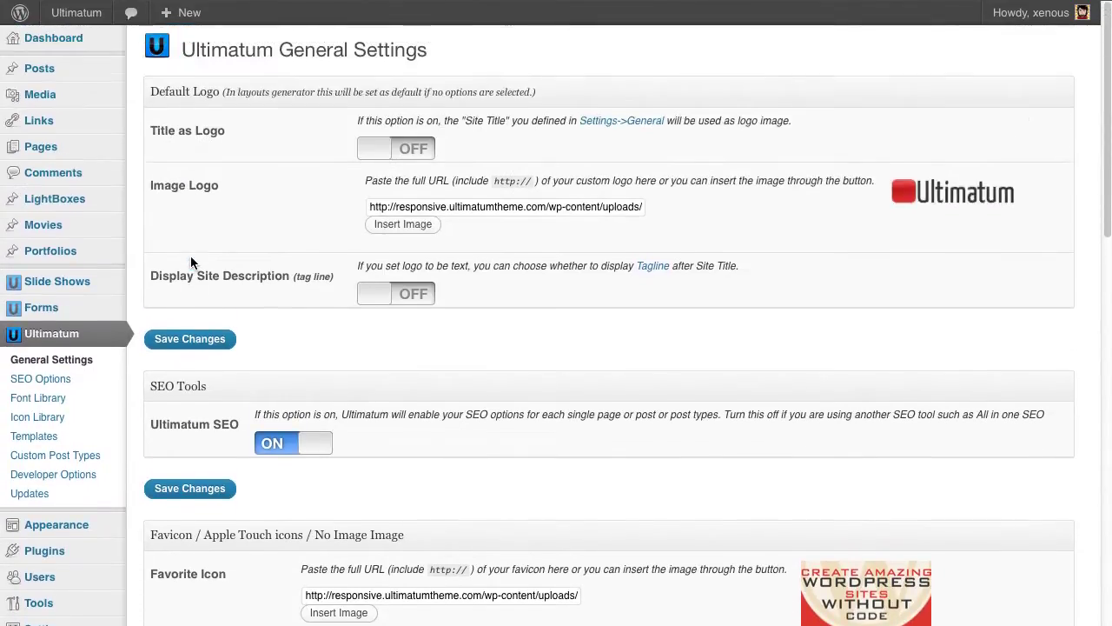
- Choose ultimatum(1).jpg from the Downloads folder in the App Icon image uploader
scroll(191, 262, down, 3)
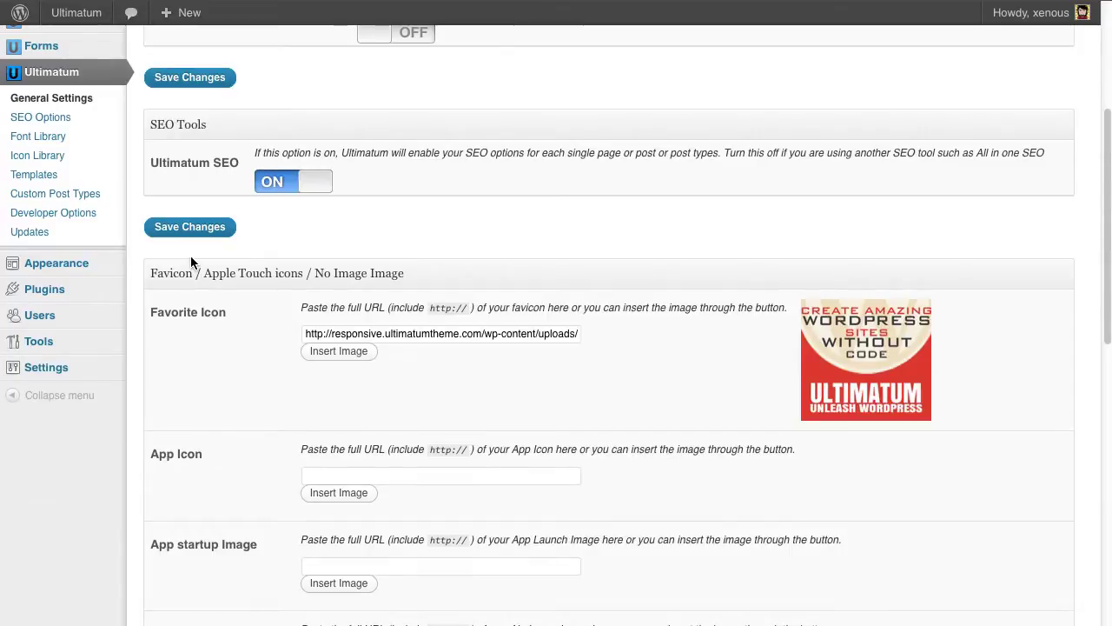
scroll(192, 262, down, 3)
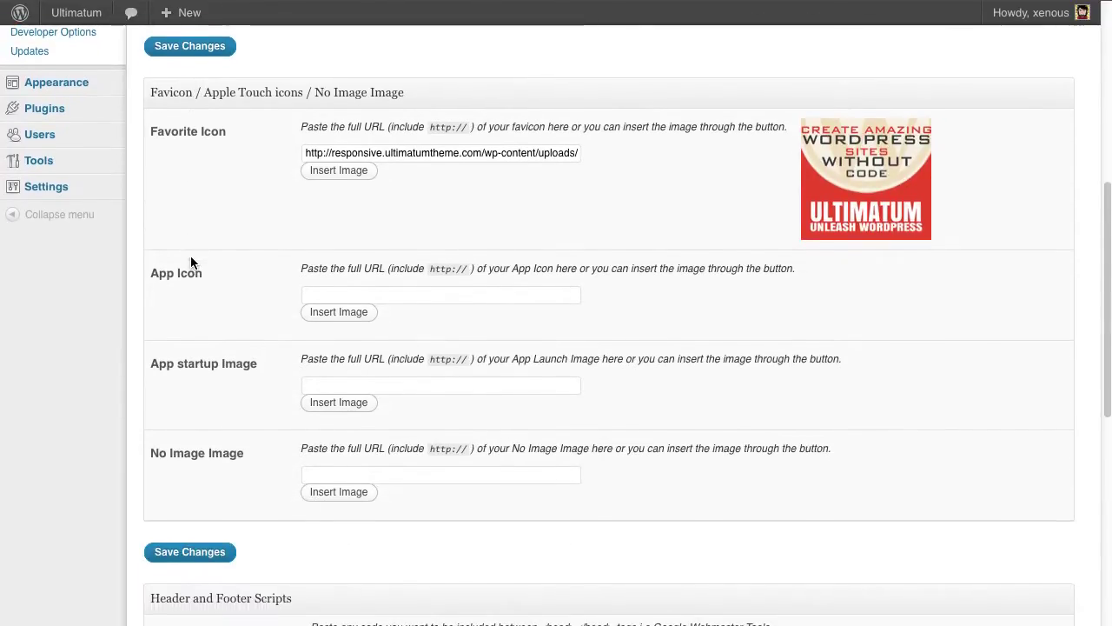
scroll(192, 263, up, 4)
scroll(192, 262, up, 1)
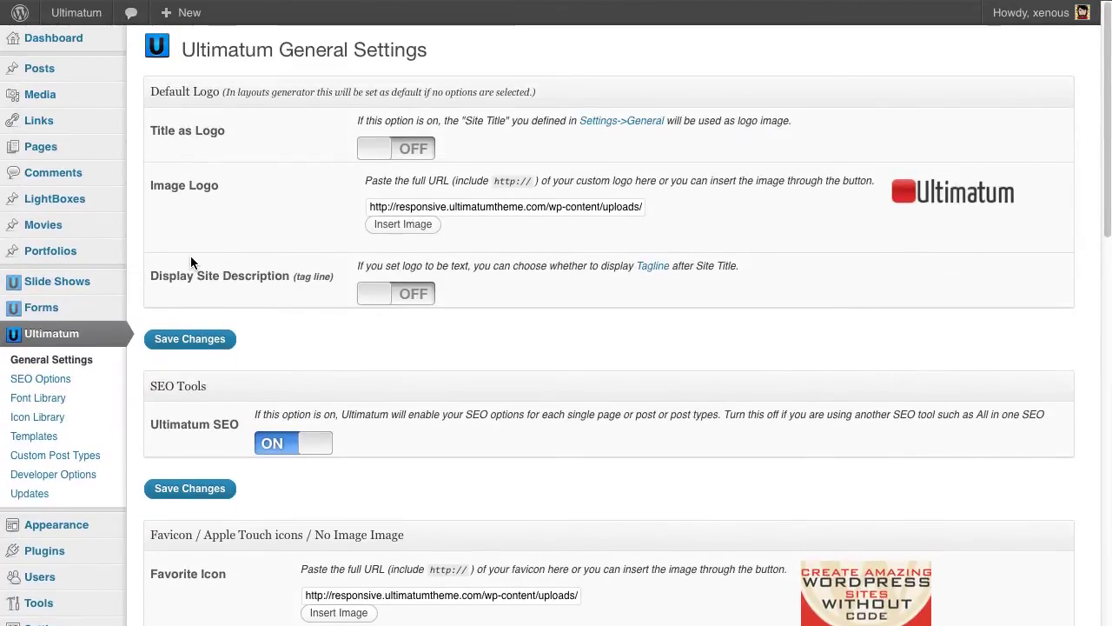
scroll(191, 262, down, 1)
scroll(192, 262, up, 2)
scroll(191, 263, down, 5)
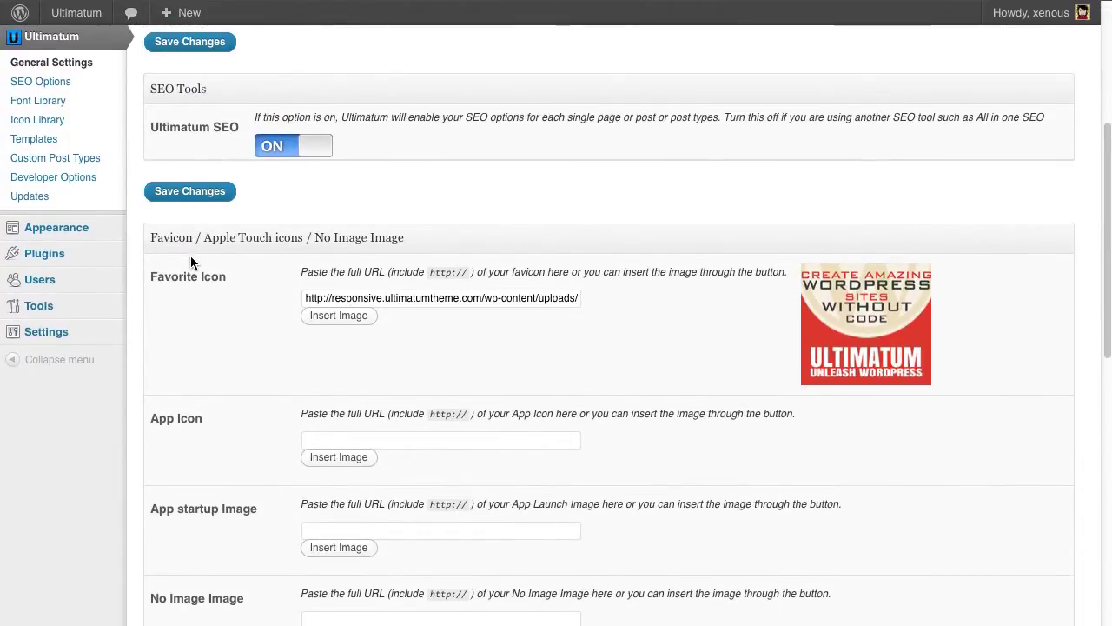
scroll(190, 256, down, 2)
scroll(191, 257, up, 3)
scroll(191, 255, up, 1)
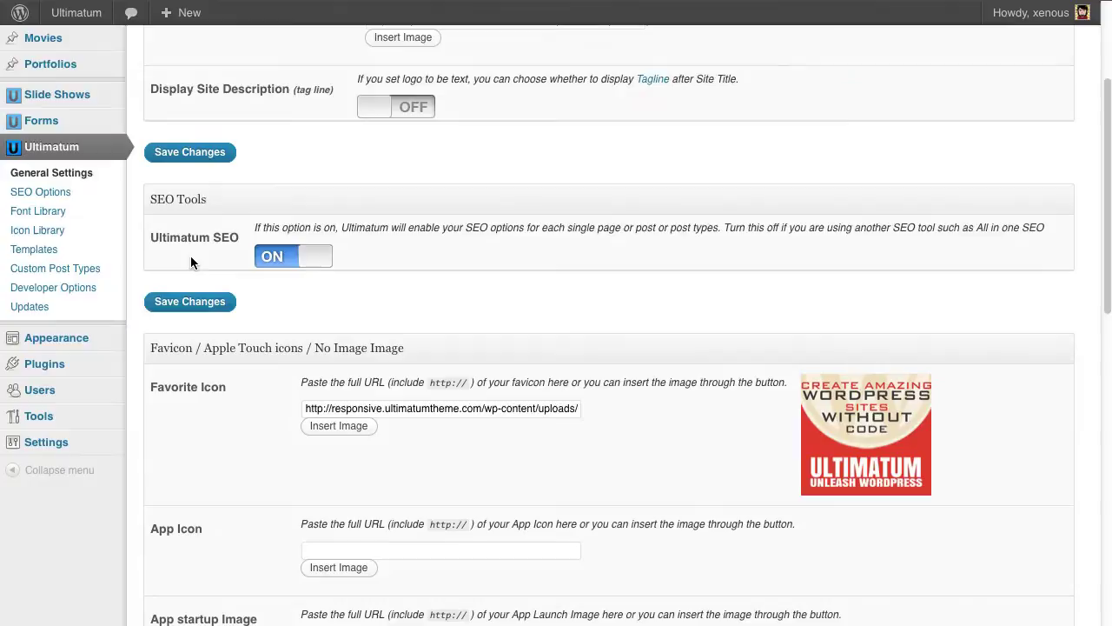
scroll(191, 256, up, 3)
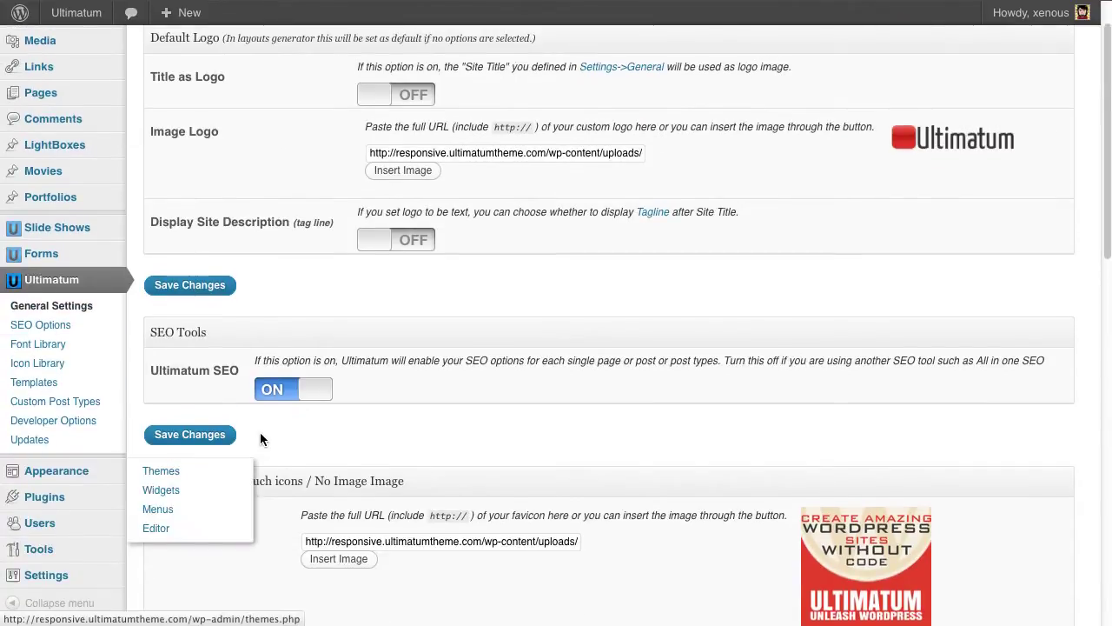
scroll(518, 446, down, 5)
scroll(518, 446, up, 5)
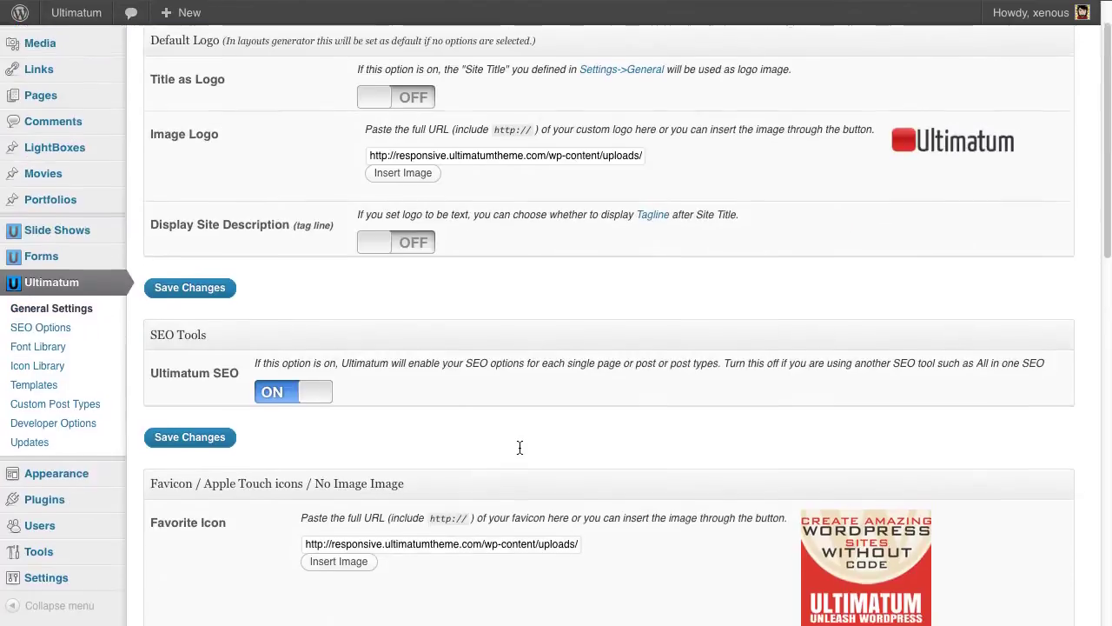
scroll(519, 446, down, 6)
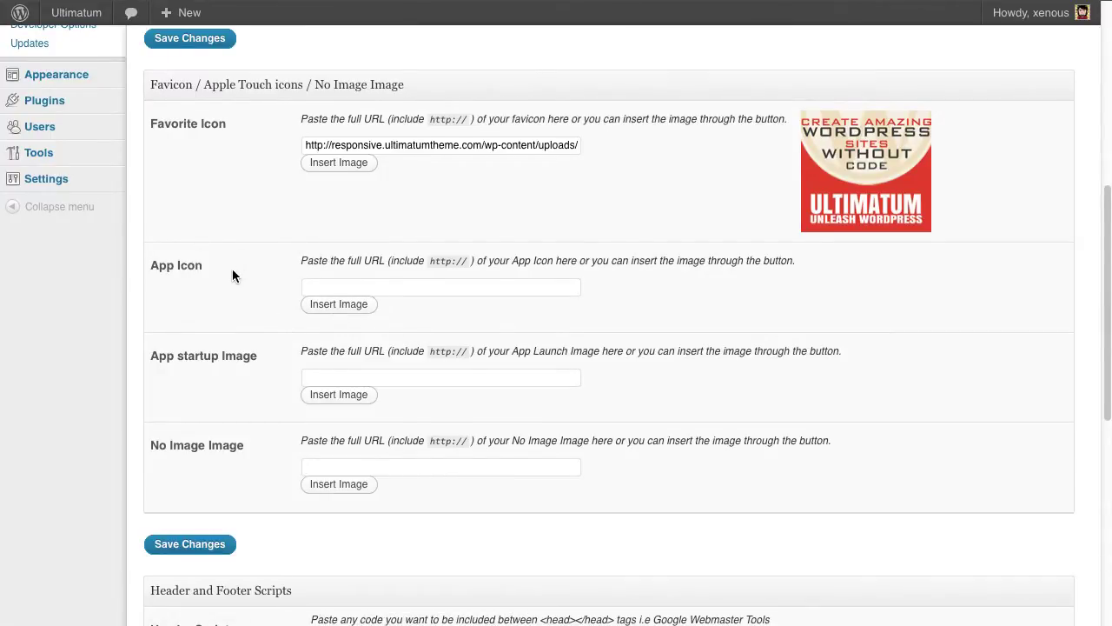
scroll(232, 270, down, 1)
click(358, 276)
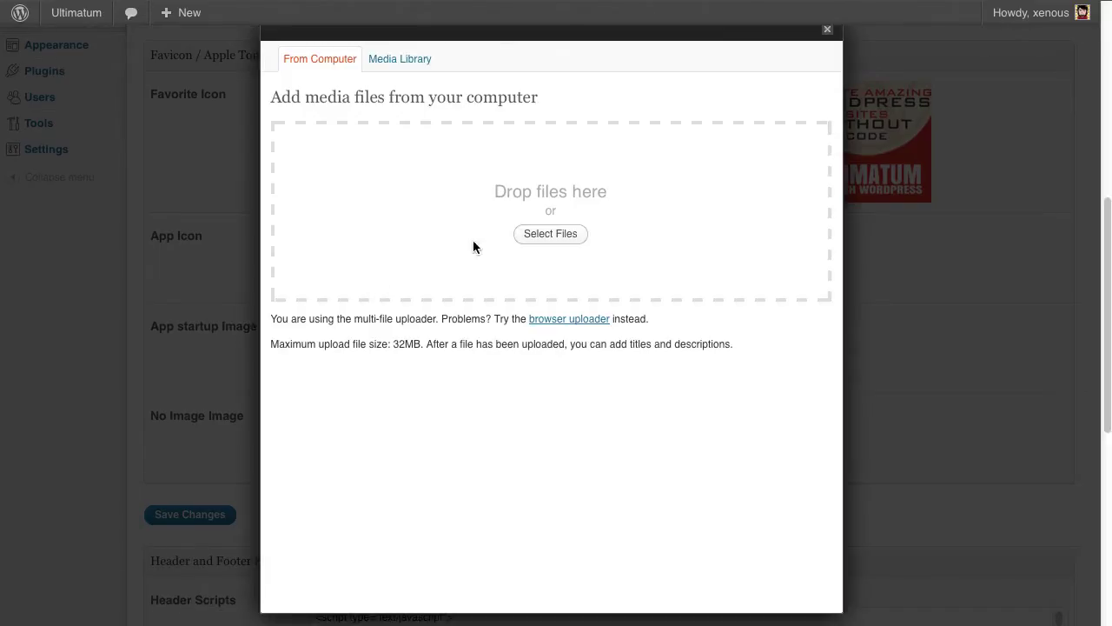
click(556, 234)
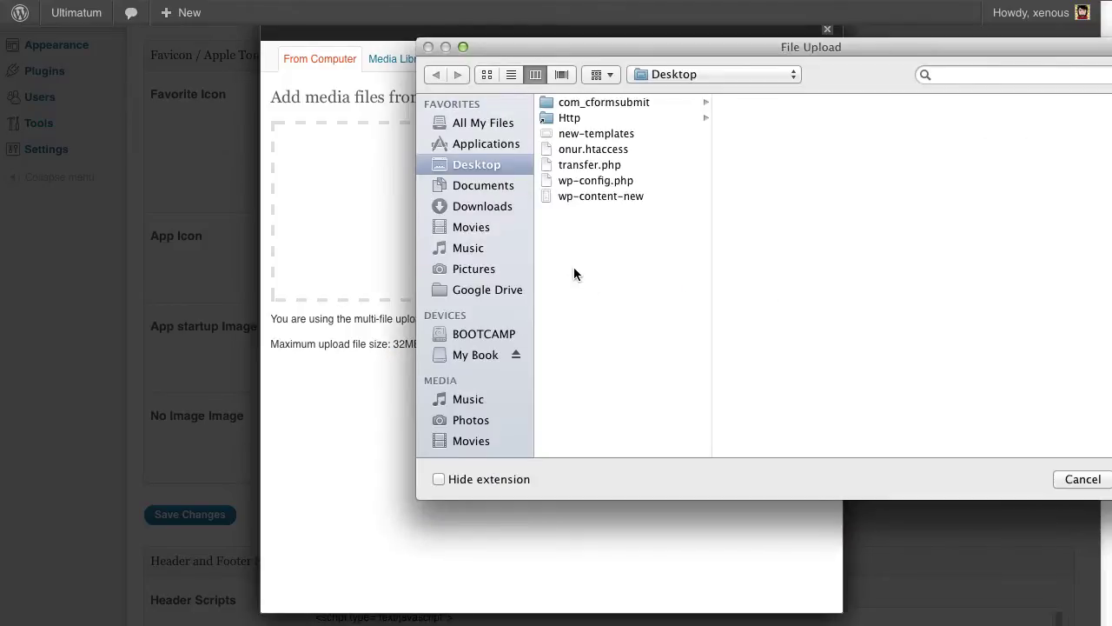
click(479, 185)
click(468, 207)
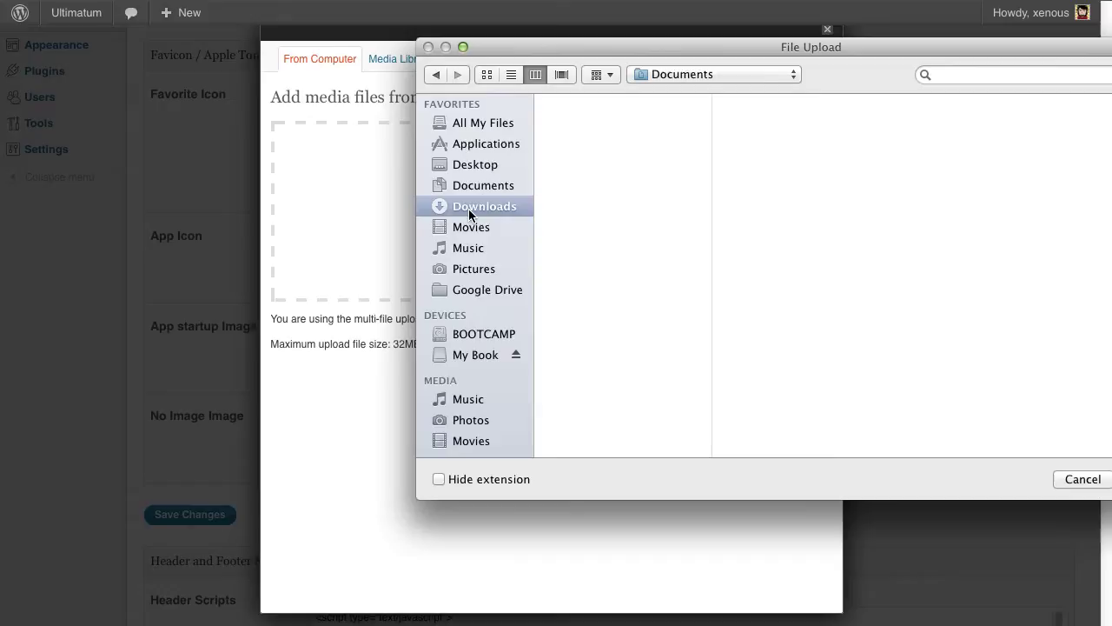
click(639, 119)
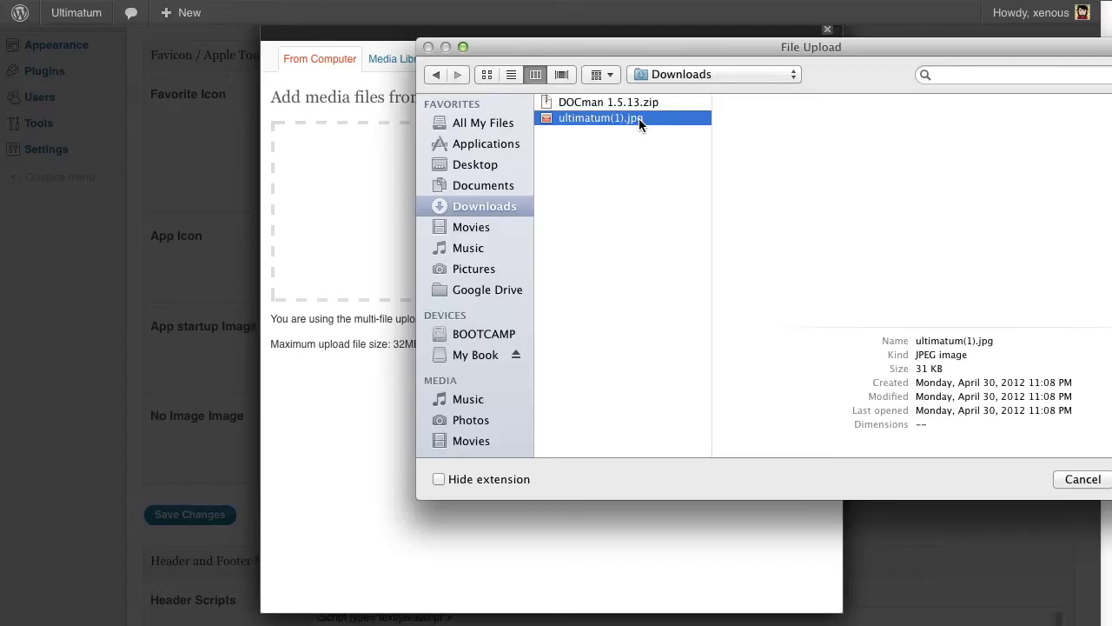
- Upload ultimatum(1).jpg and insert it into the App Icon field
key(Return)
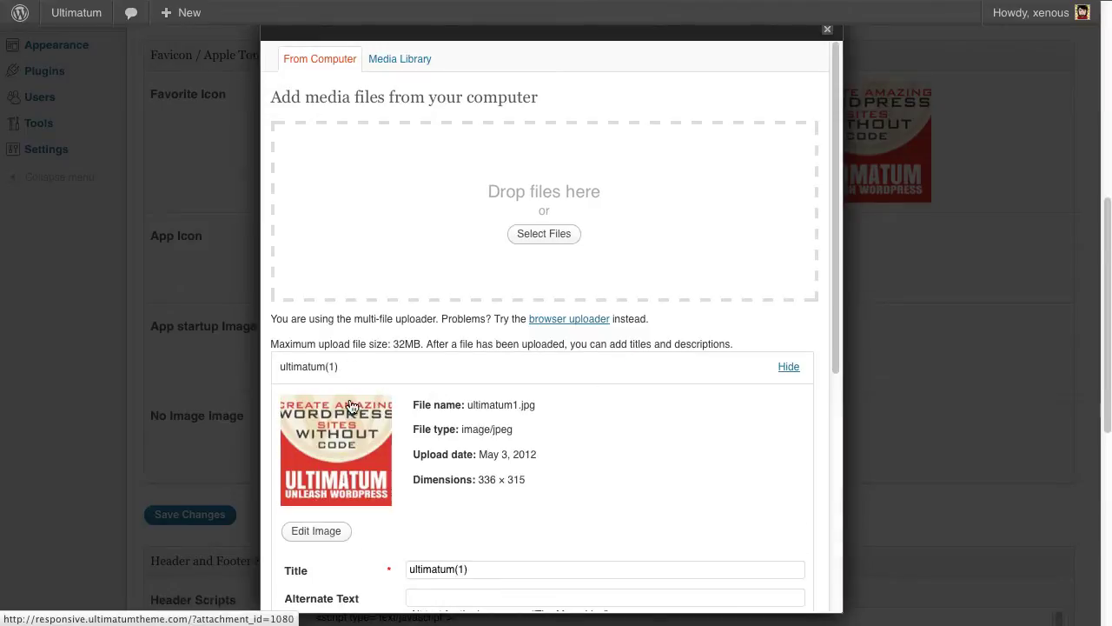
scroll(498, 432, down, 5)
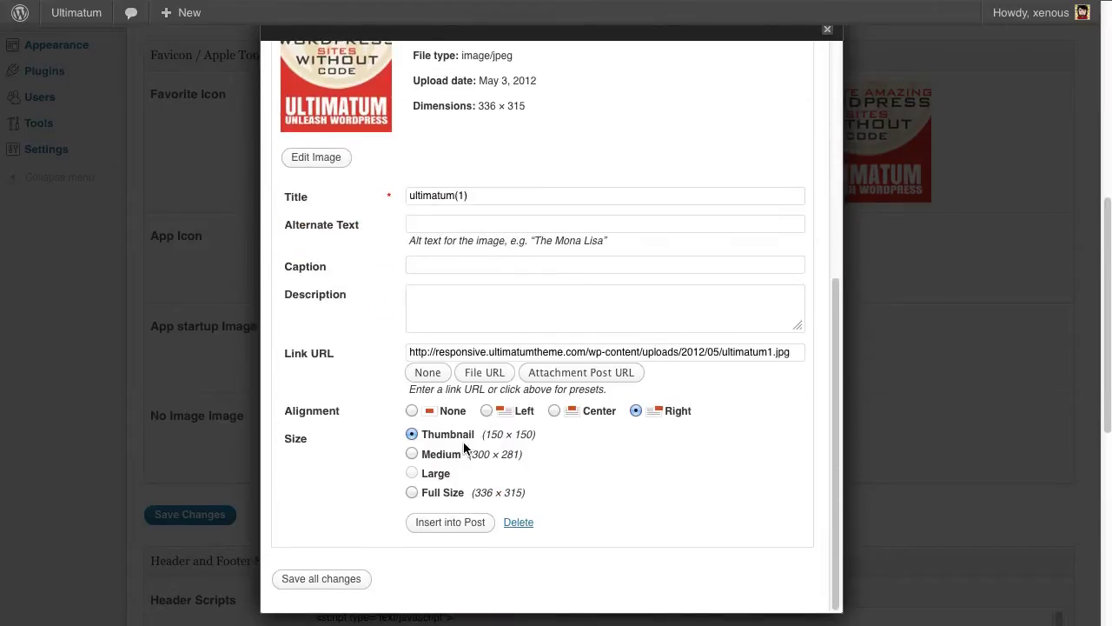
click(437, 525)
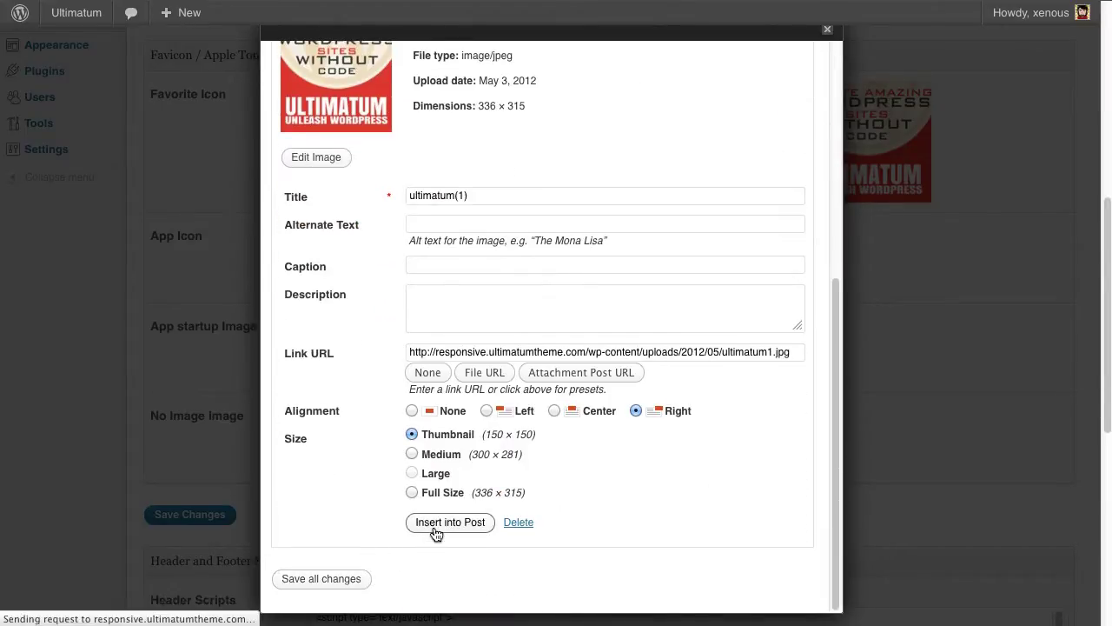
- Pick ultimatum(1) from the Media Library and use it as the App Icon
click(827, 30)
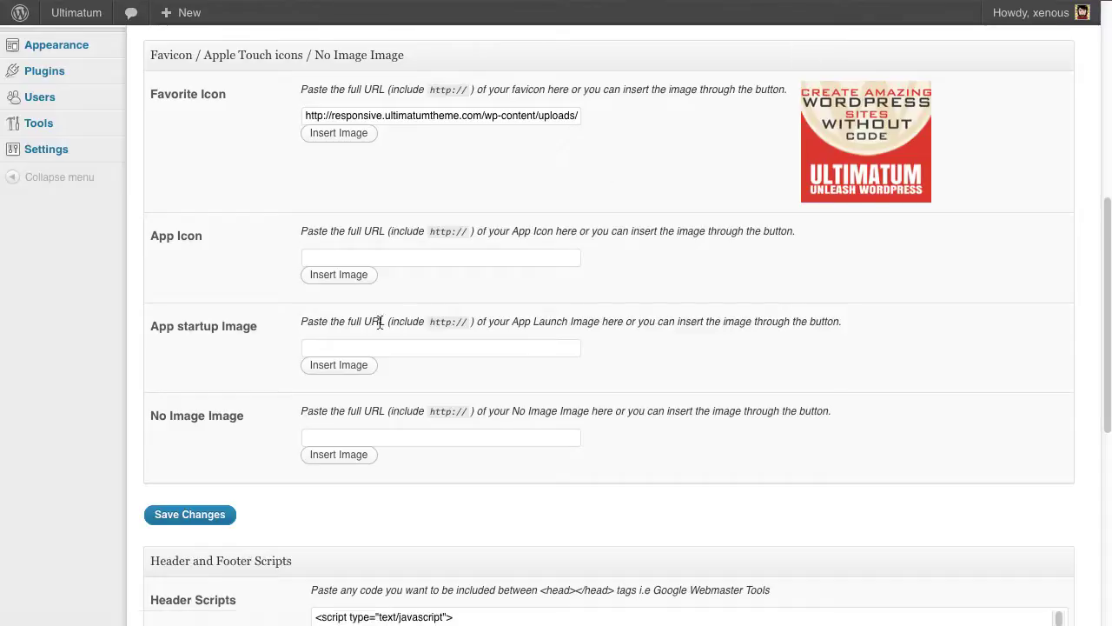
click(343, 277)
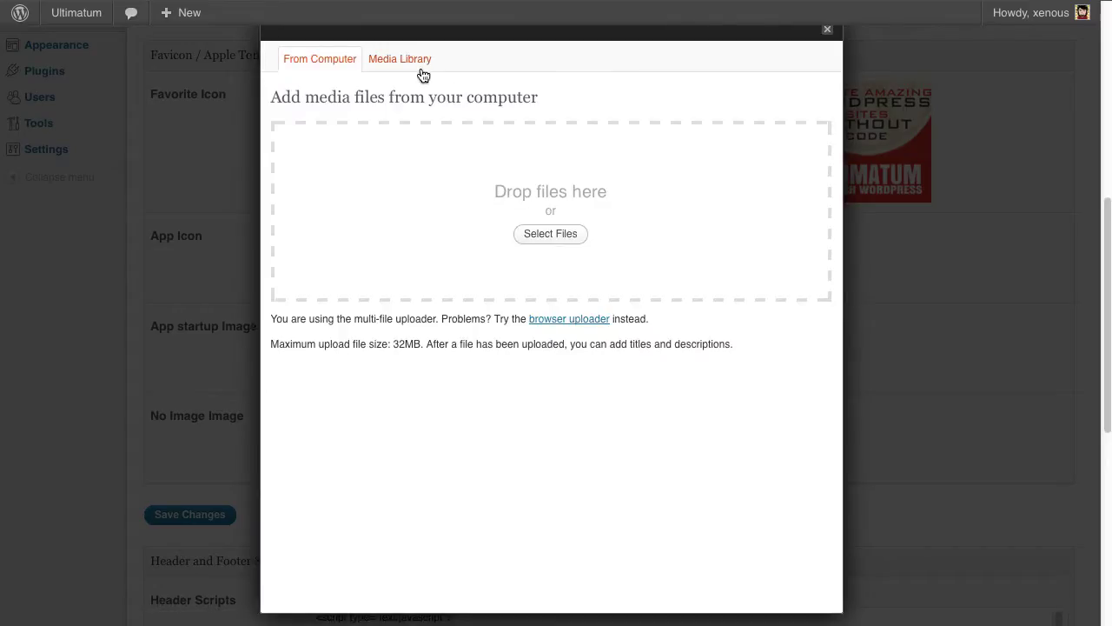
click(419, 72)
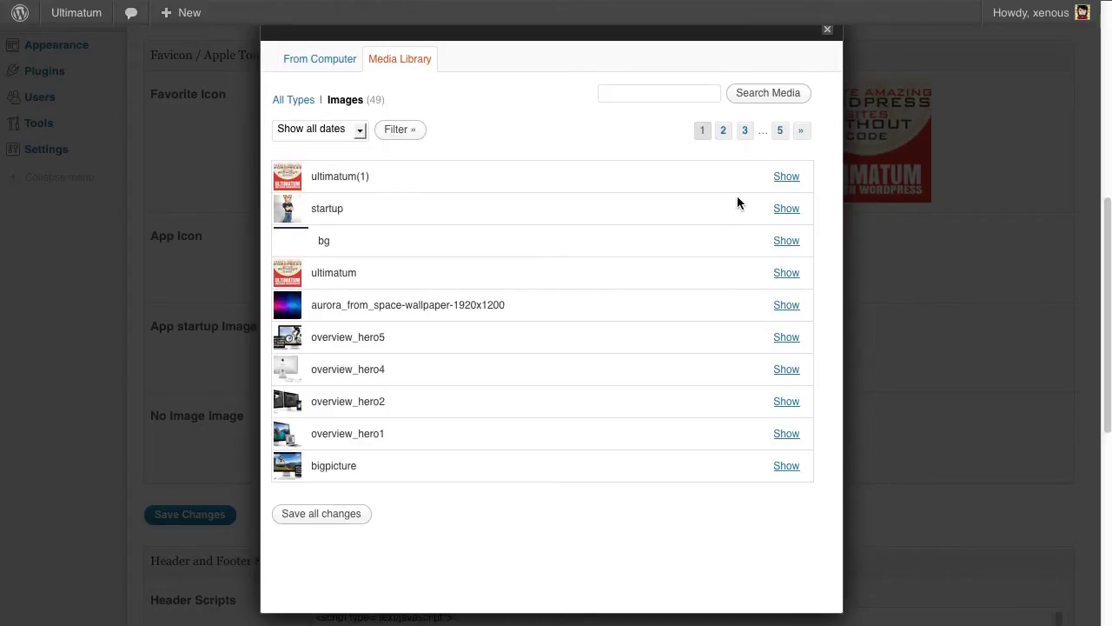
click(787, 176)
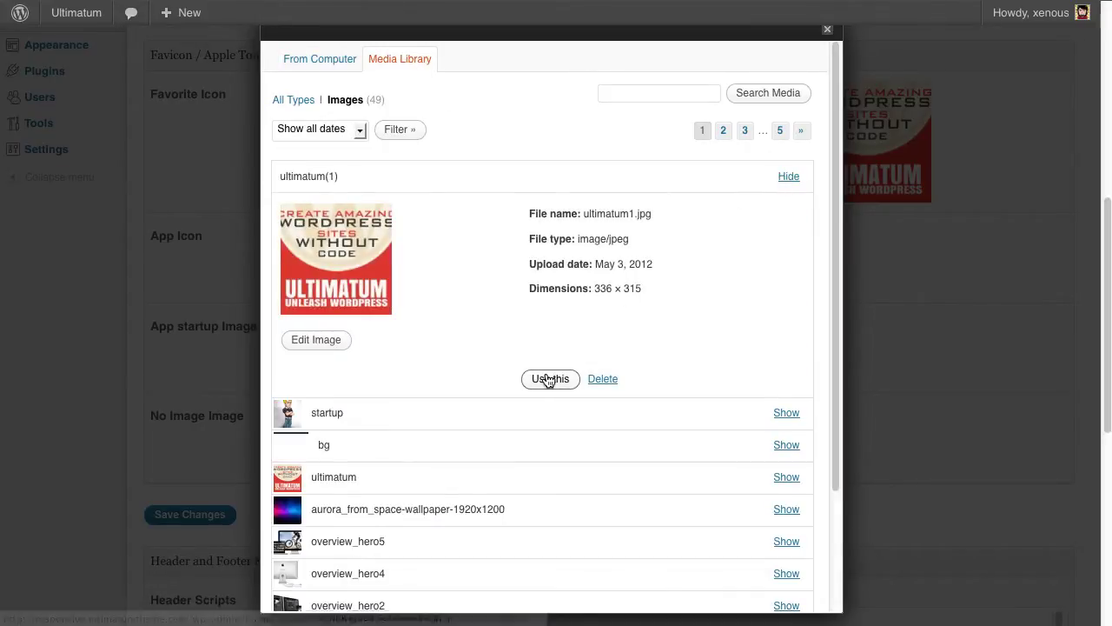
click(547, 379)
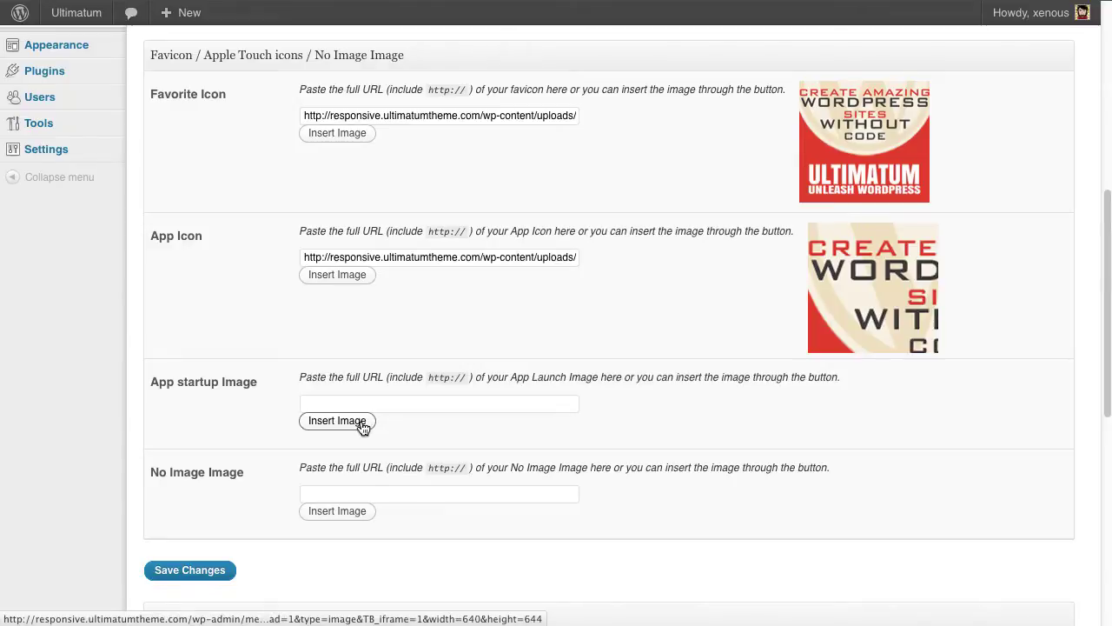
- Use the startup image from the Media Library as the App startup Image
click(360, 421)
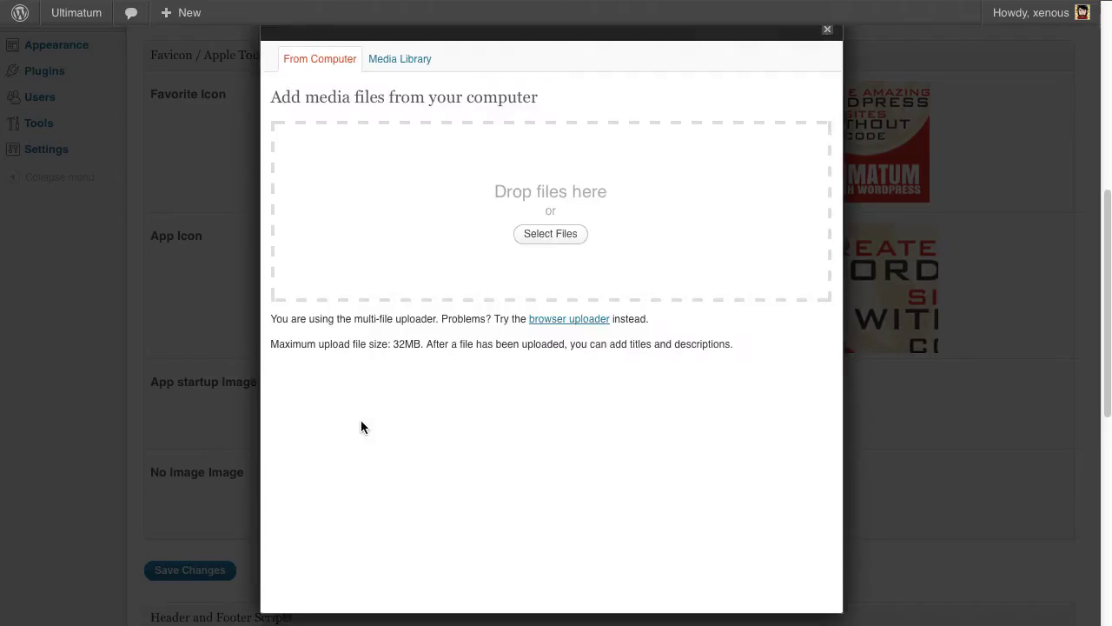
click(409, 66)
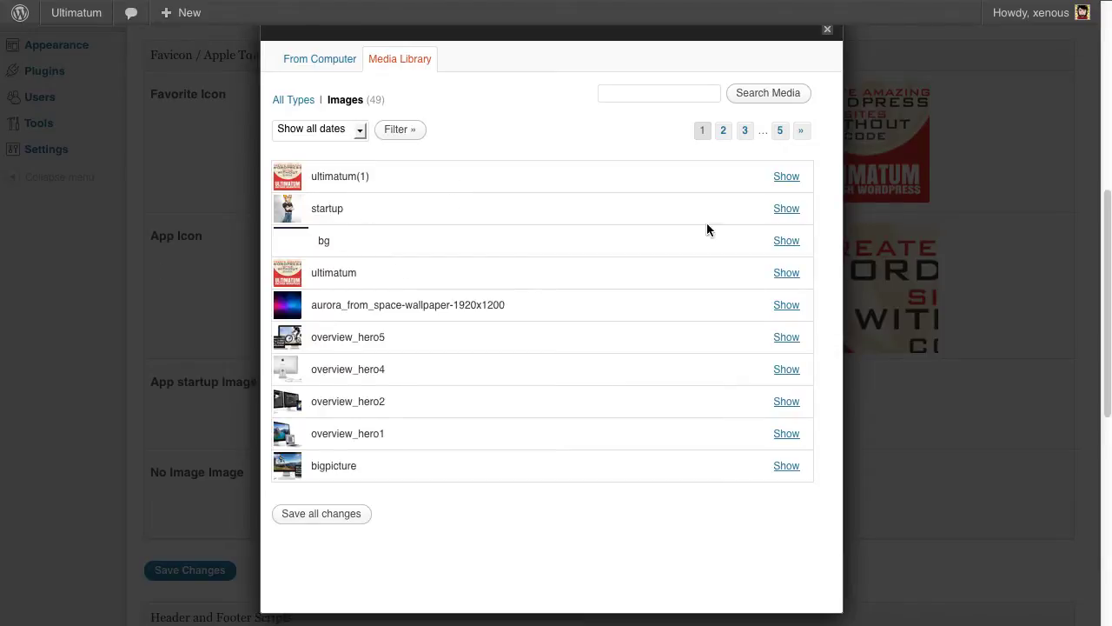
click(785, 208)
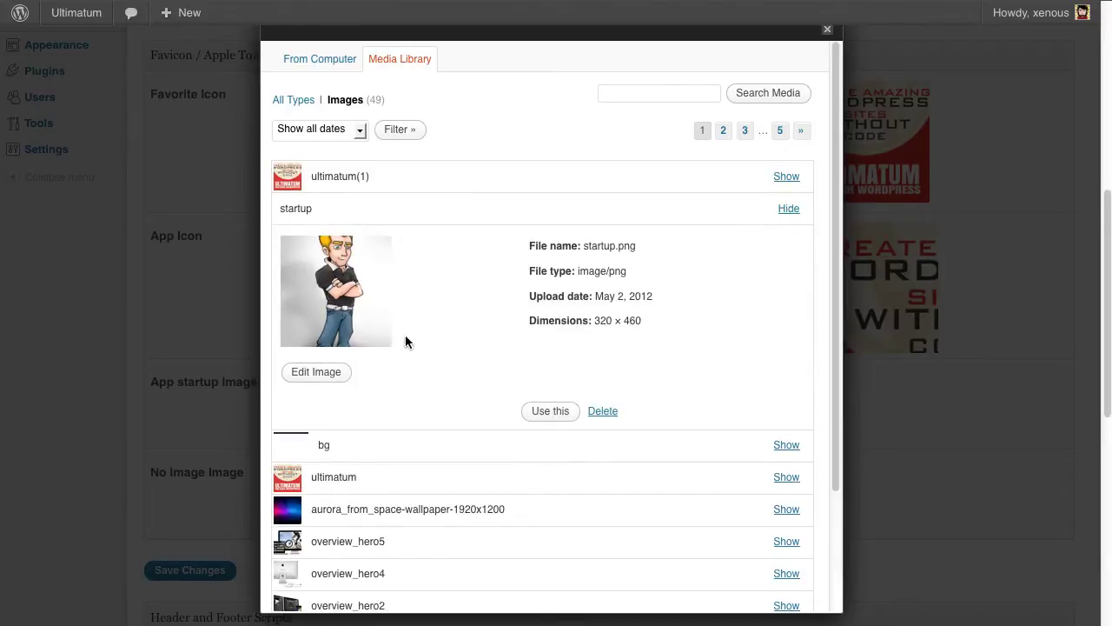
click(550, 411)
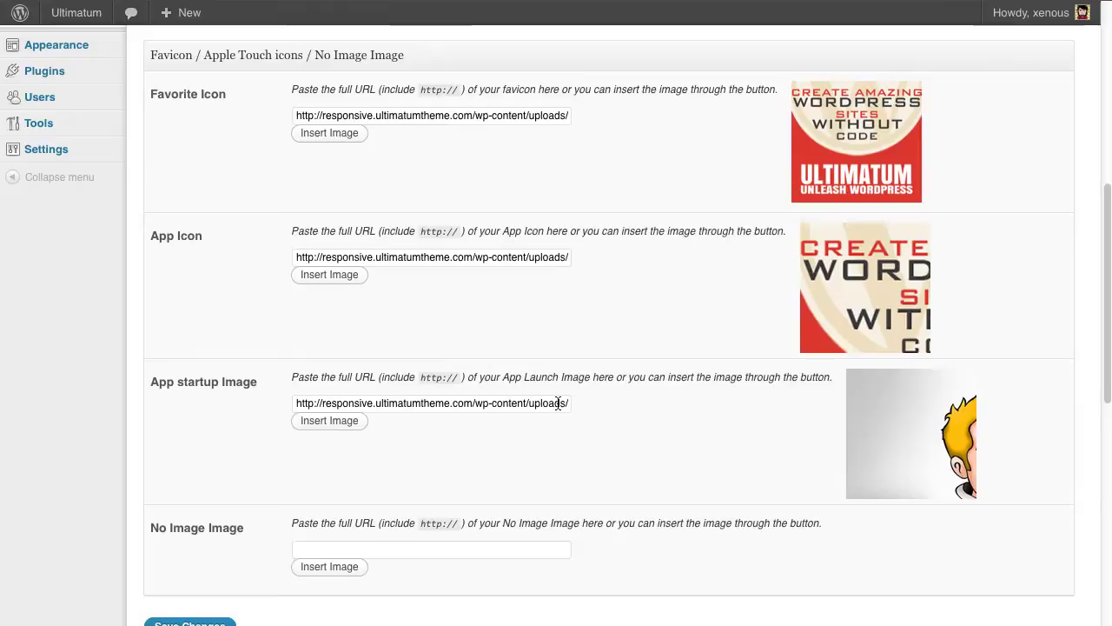
- Save the changes to the general settings and check the icon previews
scroll(472, 430, down, 3)
click(191, 429)
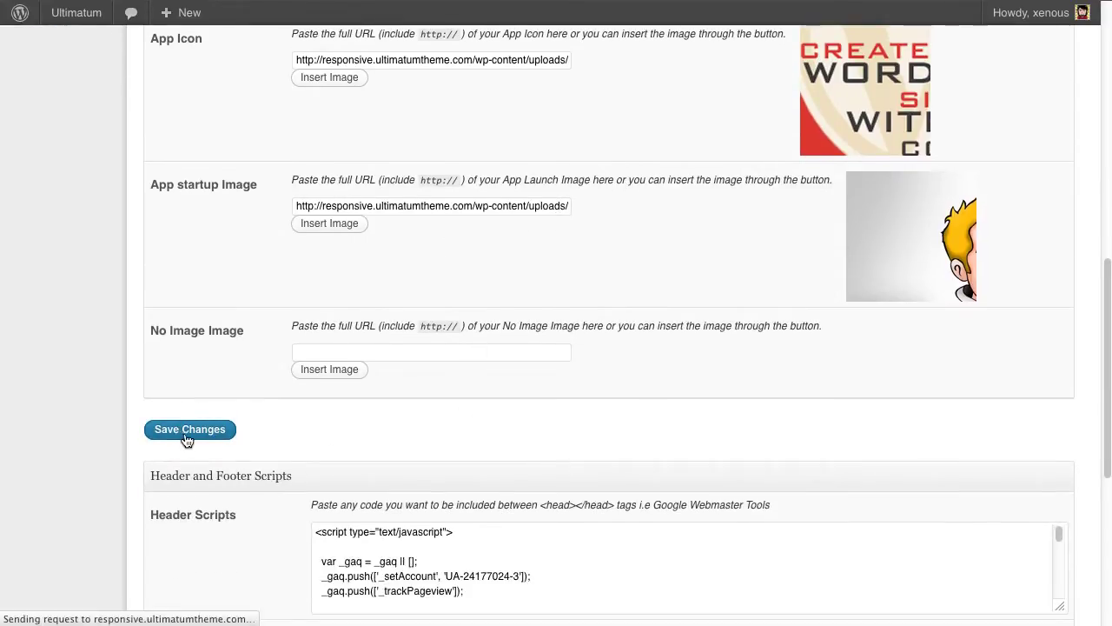
scroll(576, 404, down, 10)
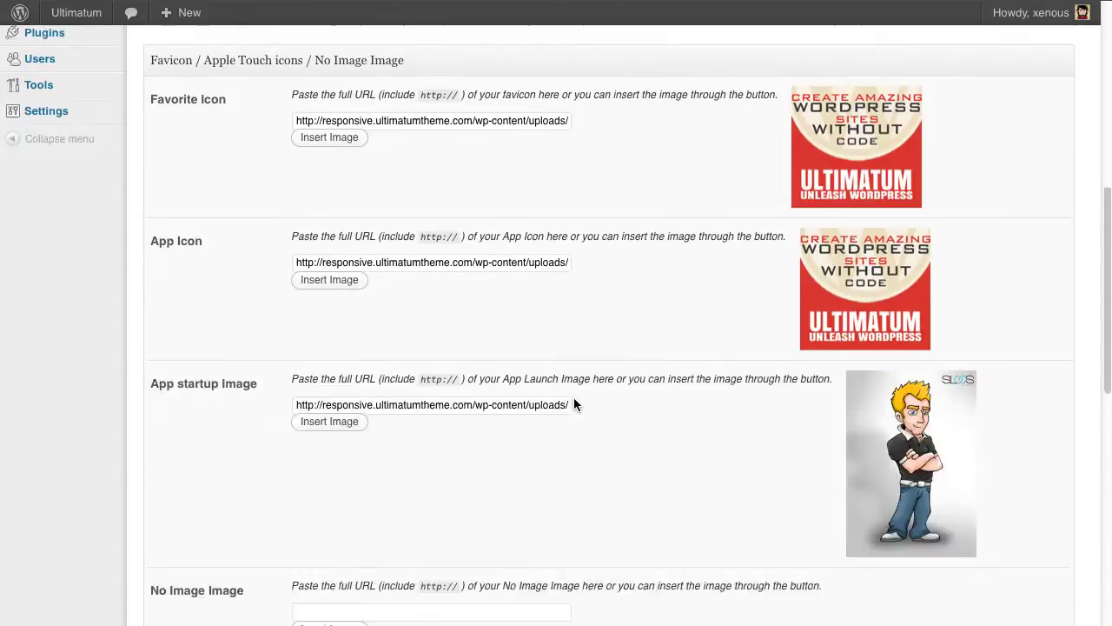
scroll(556, 347, up, 5)
scroll(556, 347, down, 6)
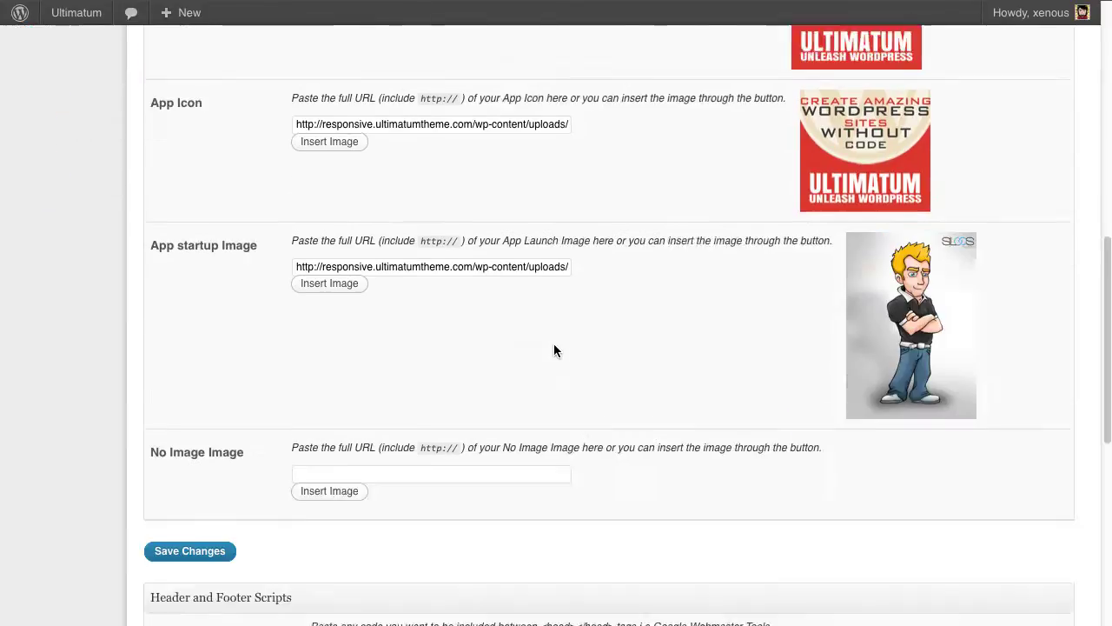
scroll(553, 339, up, 6)
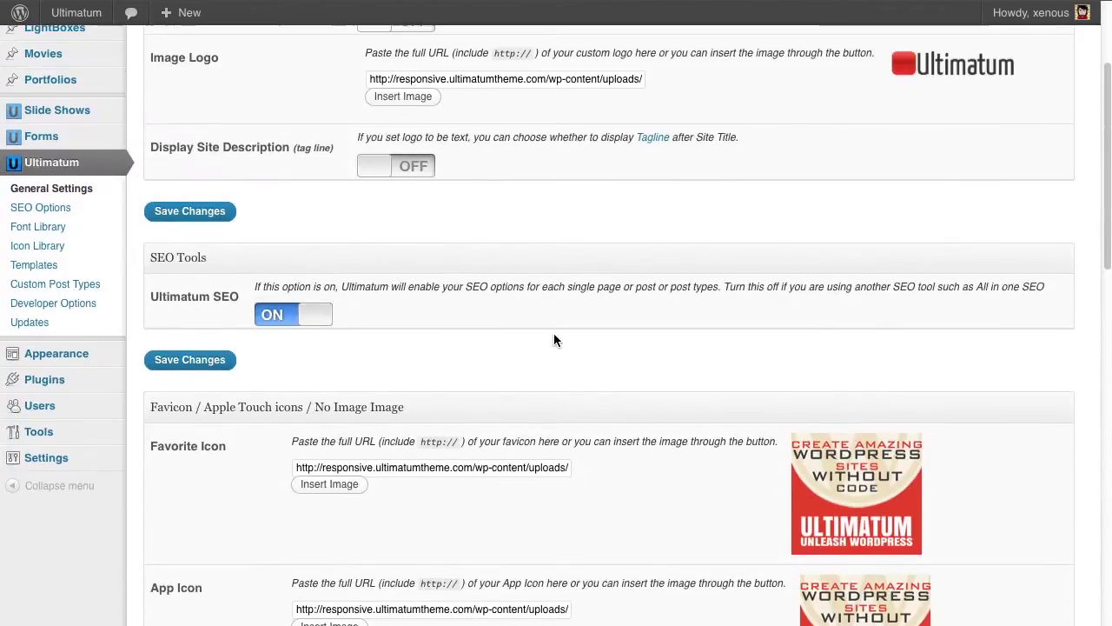
- On Ultimatum Templates, assign the iPhone template to iPhone under Mobile Web Apps per Device
click(64, 264)
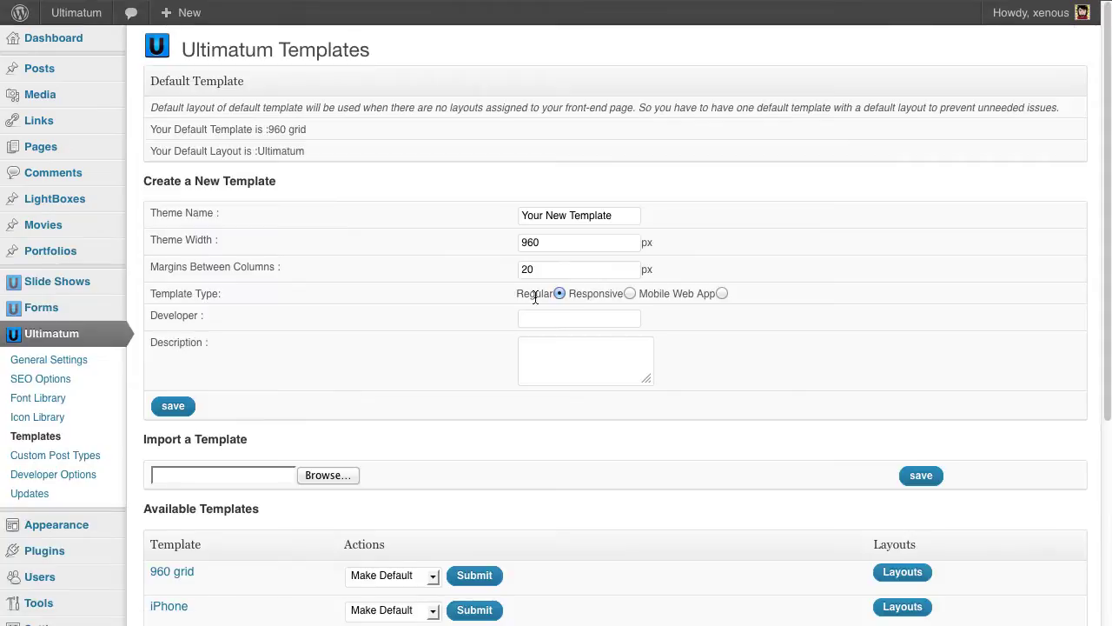
scroll(192, 431, down, 6)
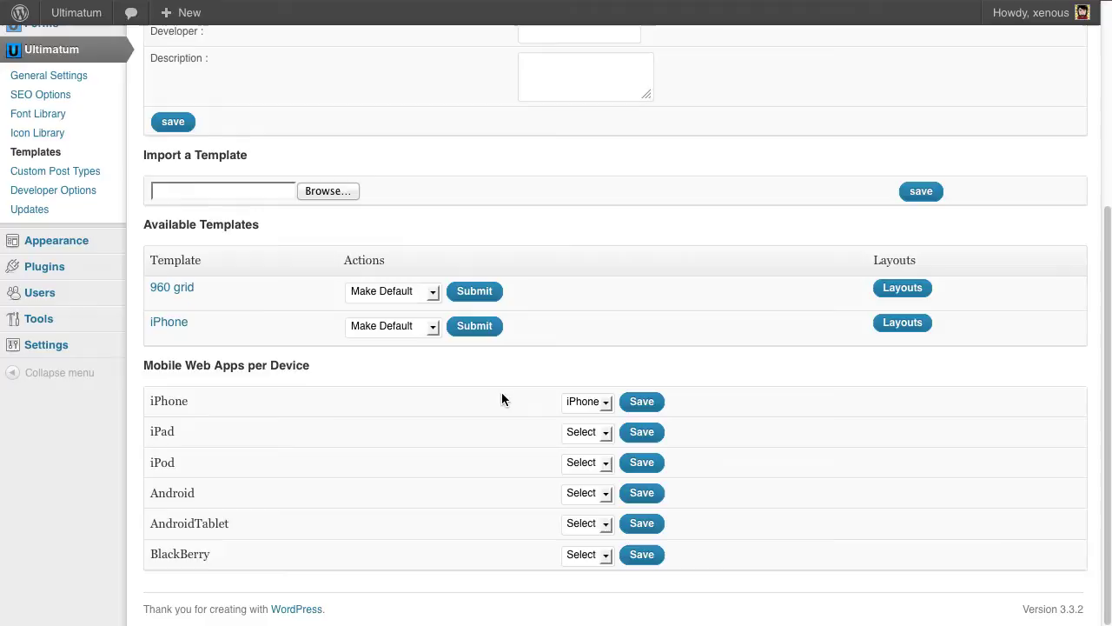
scroll(501, 392, up, 1)
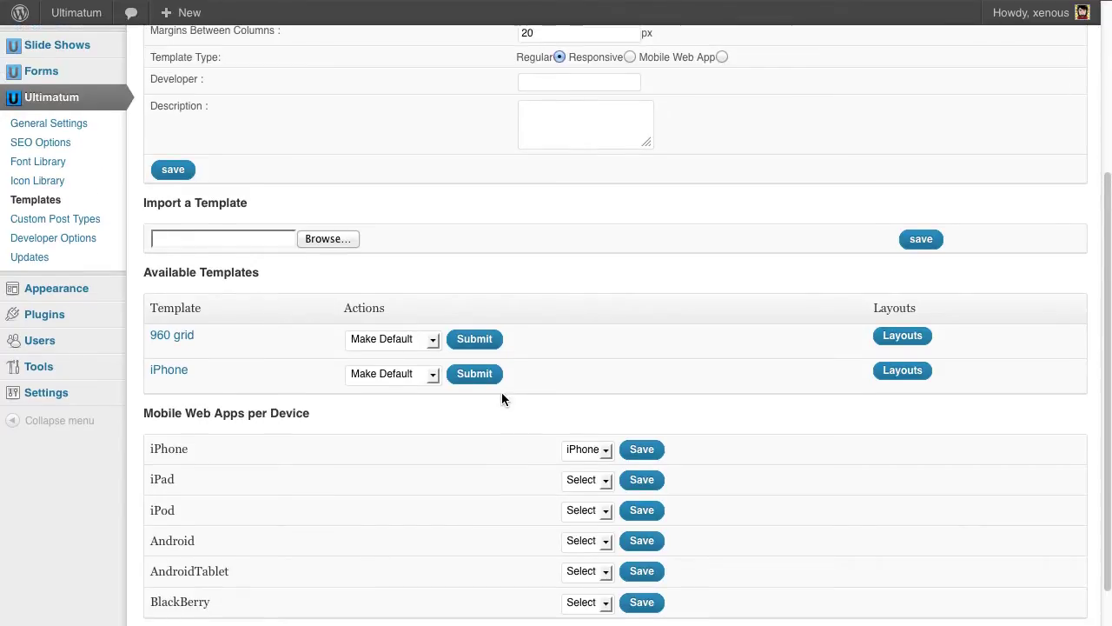
scroll(501, 398, down, 1)
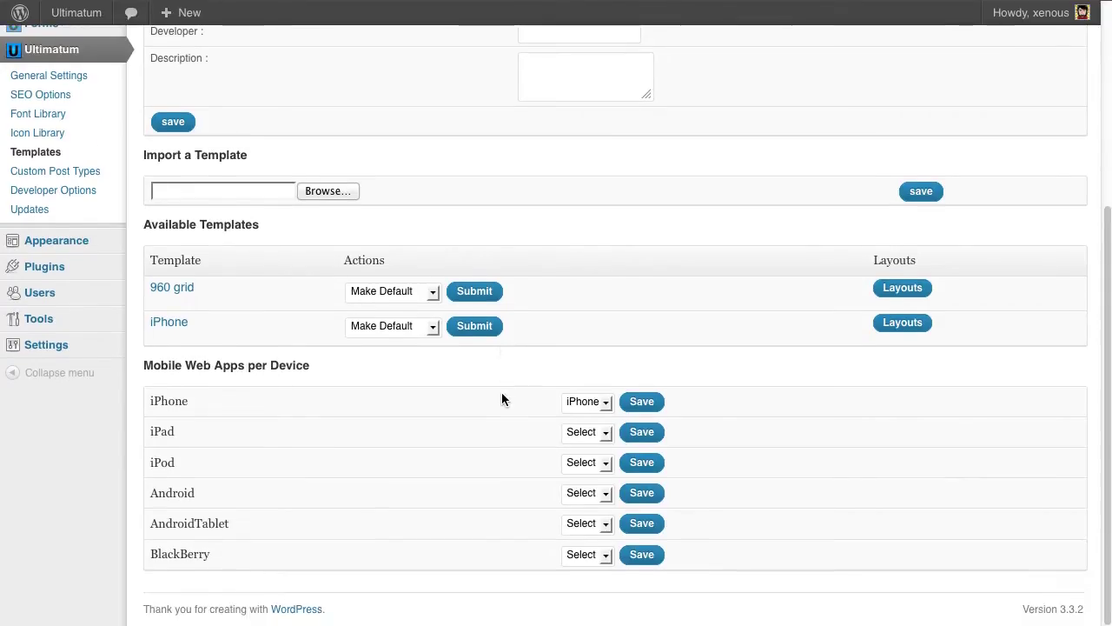
- Review the iPhoneDef layout's Ultimatum Logo and WordPress Content, then return to the iPhone layouts
click(904, 324)
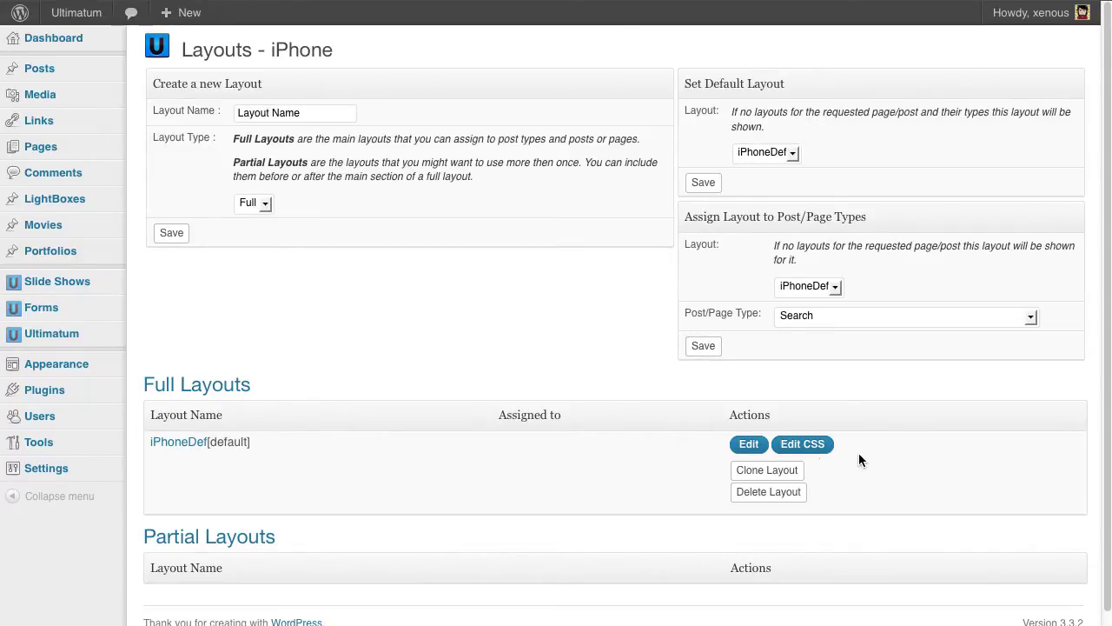
click(749, 444)
scroll(599, 429, down, 2)
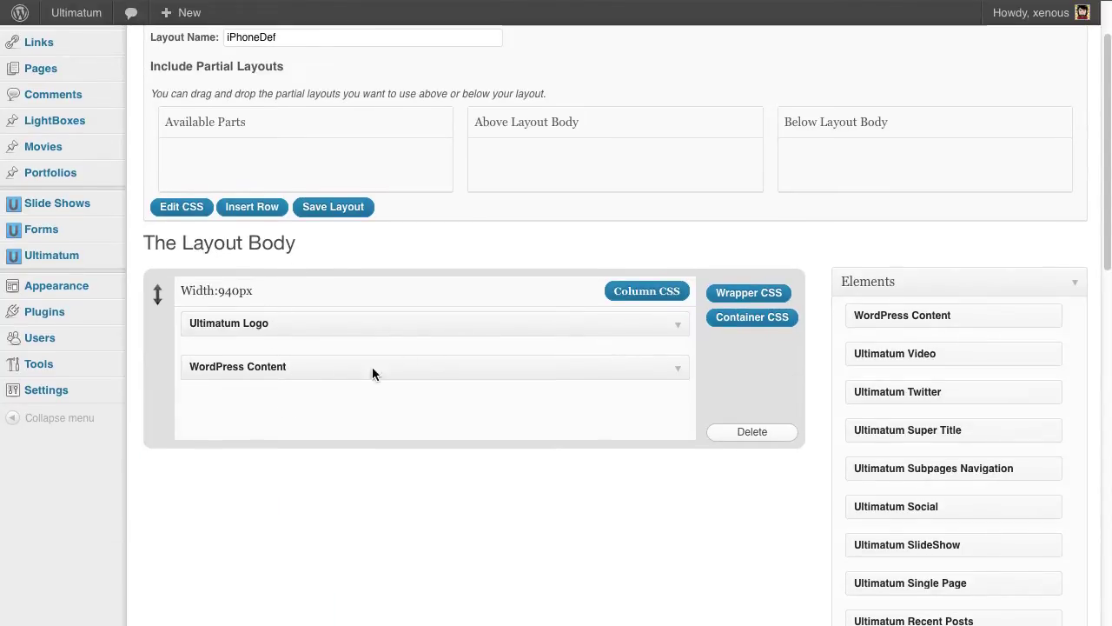
scroll(352, 310, up, 2)
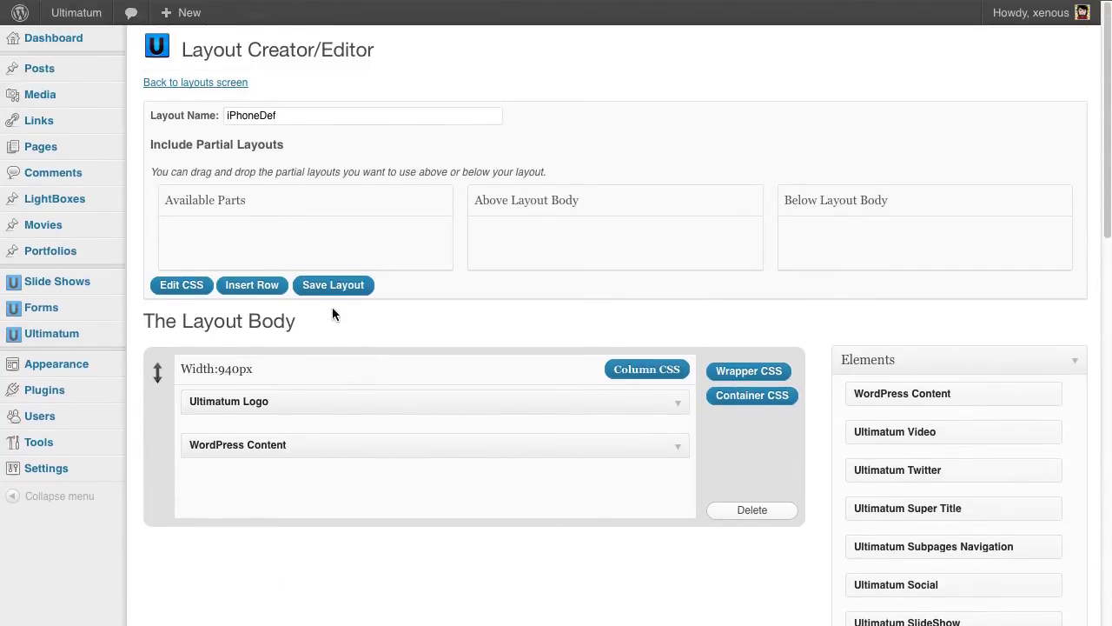
click(199, 84)
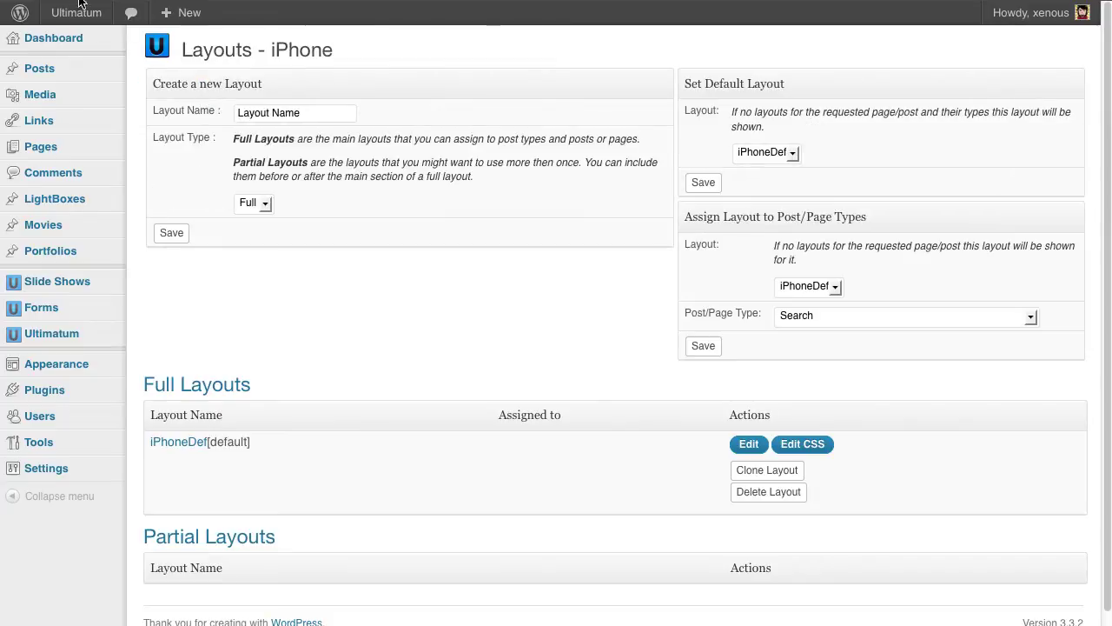
mouse_move(76, 9)
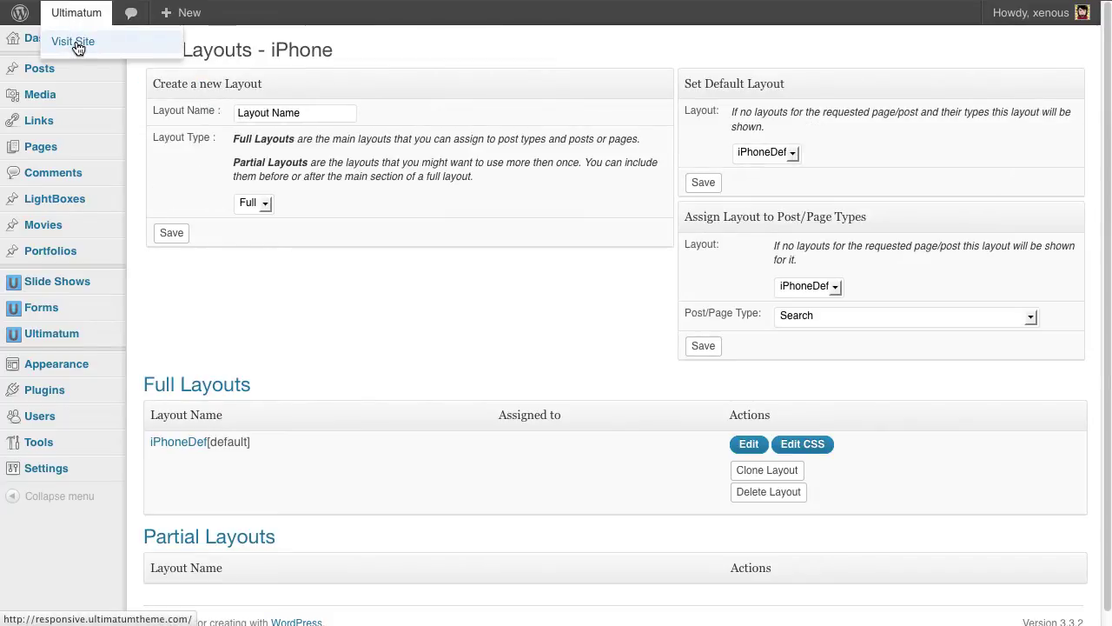
- Visit the live Ultimatum site and scroll through its blog posts to the footer
click(77, 44)
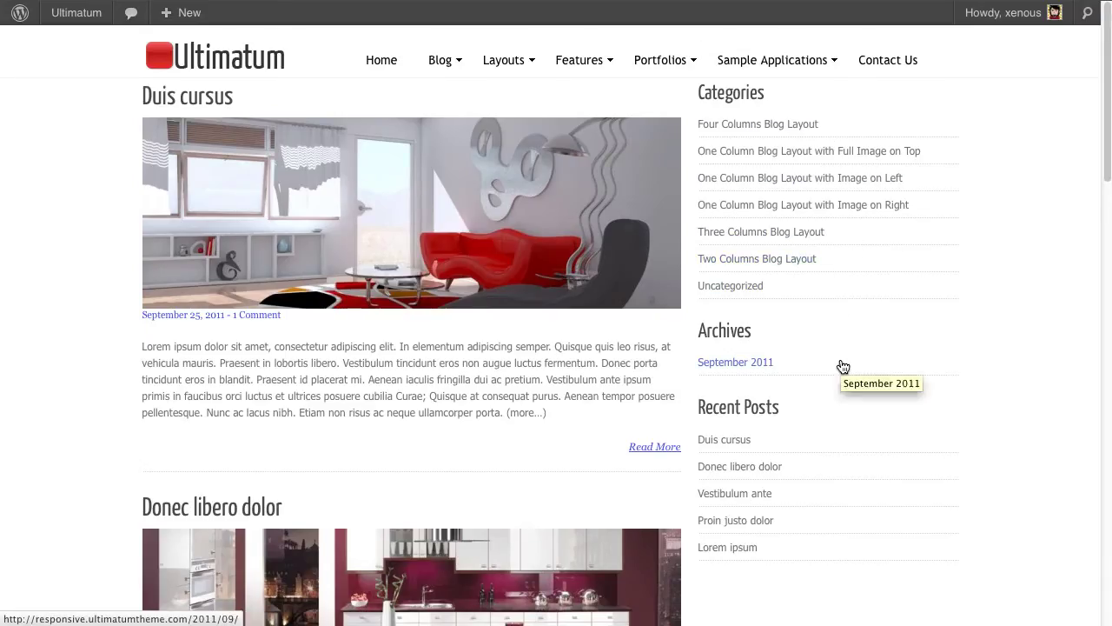
scroll(841, 366, down, 5)
scroll(841, 359, down, 6)
scroll(840, 358, up, 8)
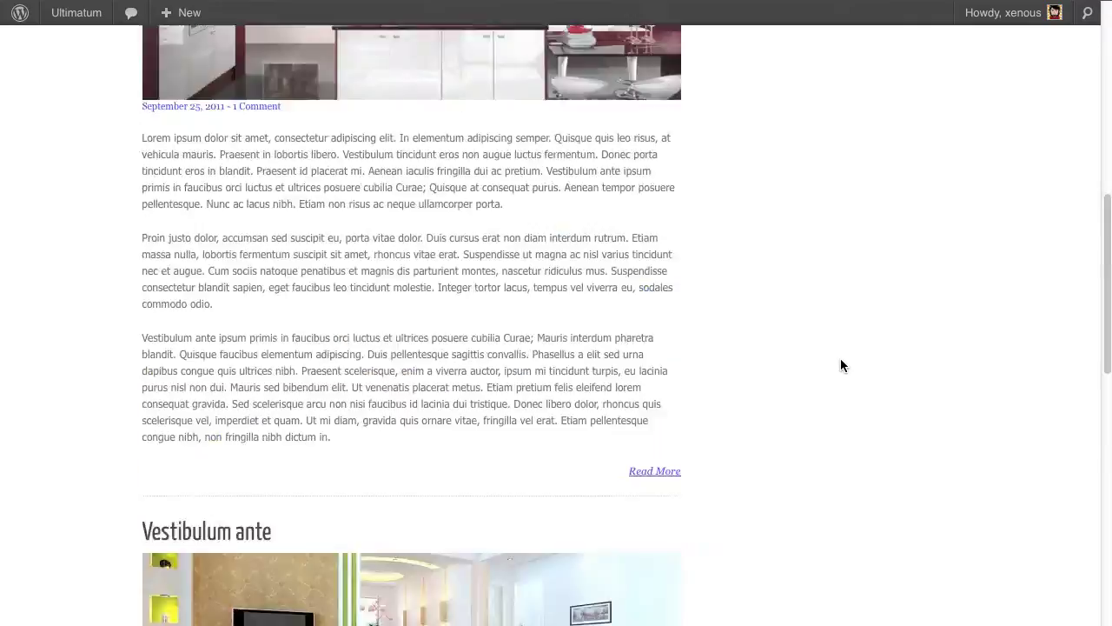
scroll(841, 365, up, 4)
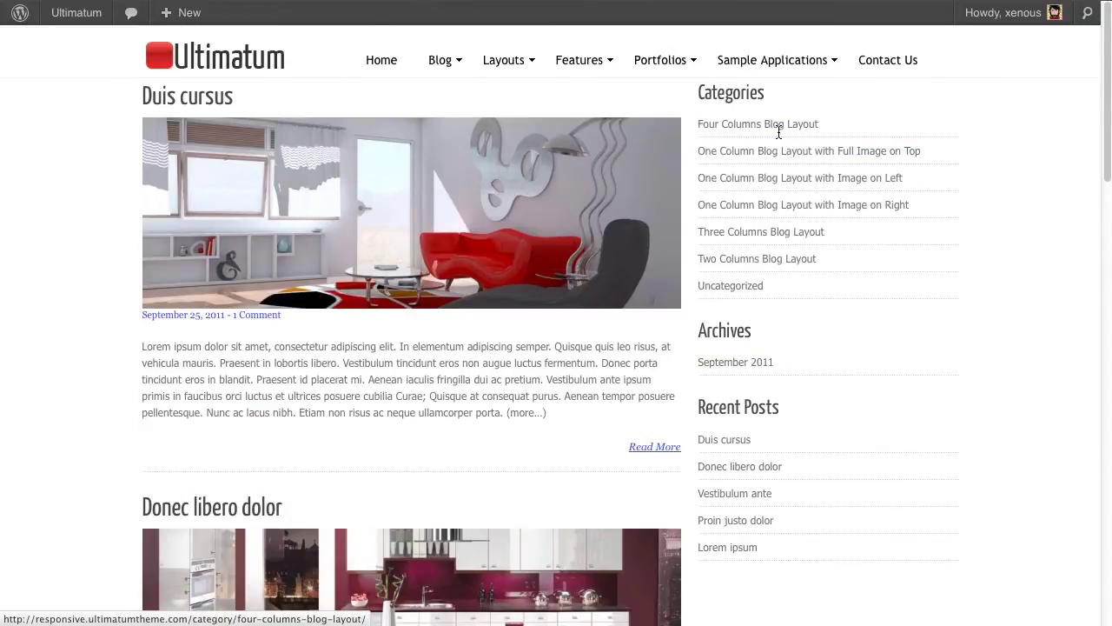
scroll(758, 444, down, 15)
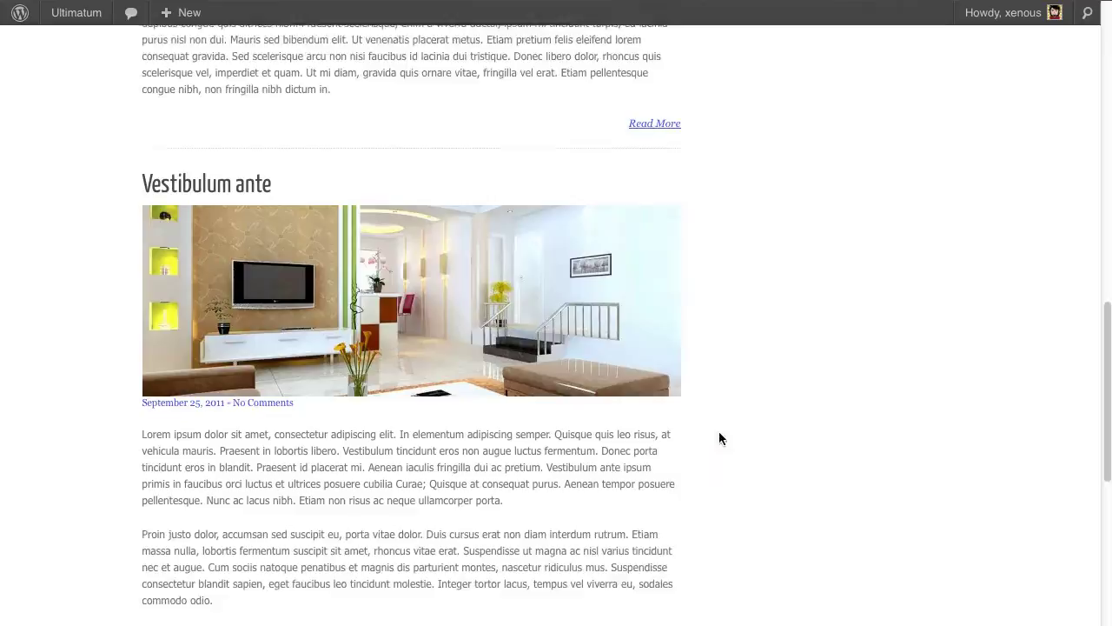
scroll(688, 544, down, 3)
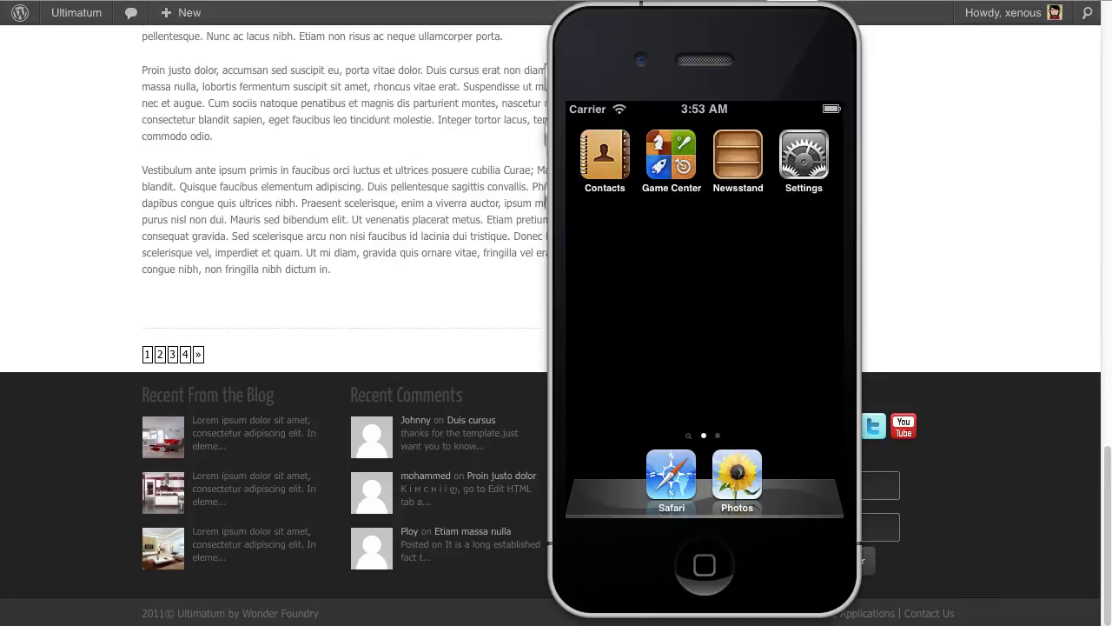
- Load responsive.ultimatumtheme.com in the simulator's Safari
click(685, 487)
click(758, 500)
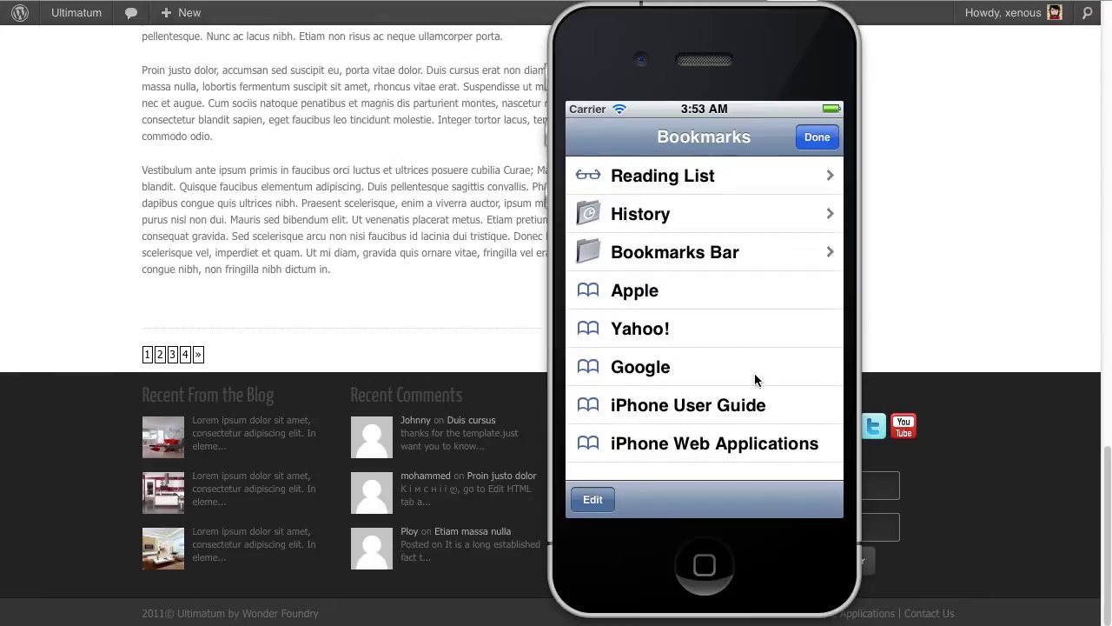
click(817, 137)
click(693, 157)
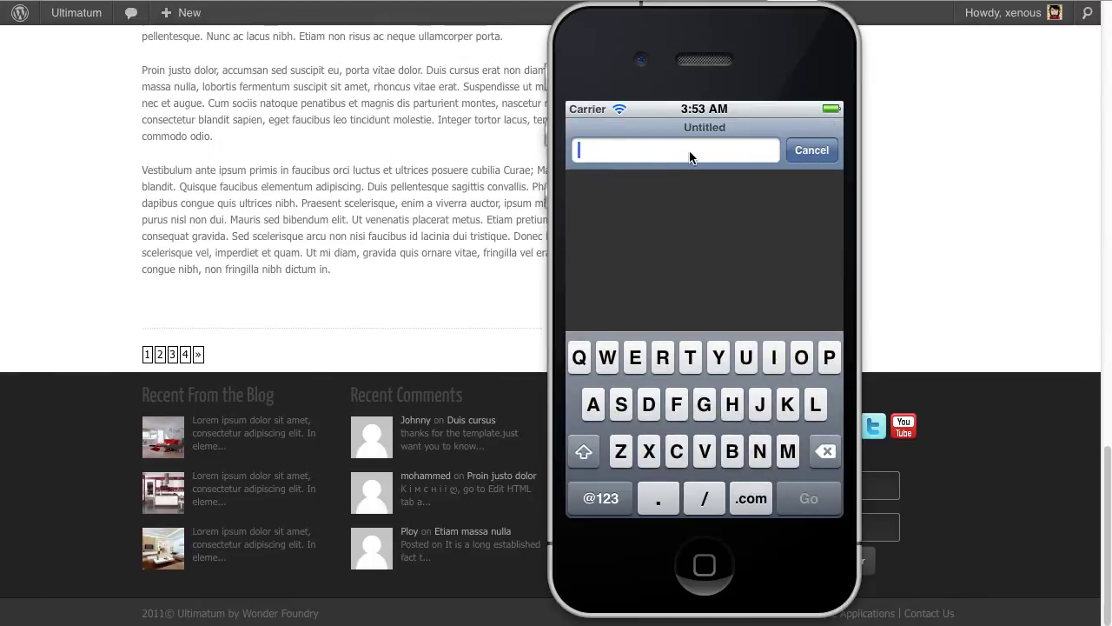
text(responsive.ultim)
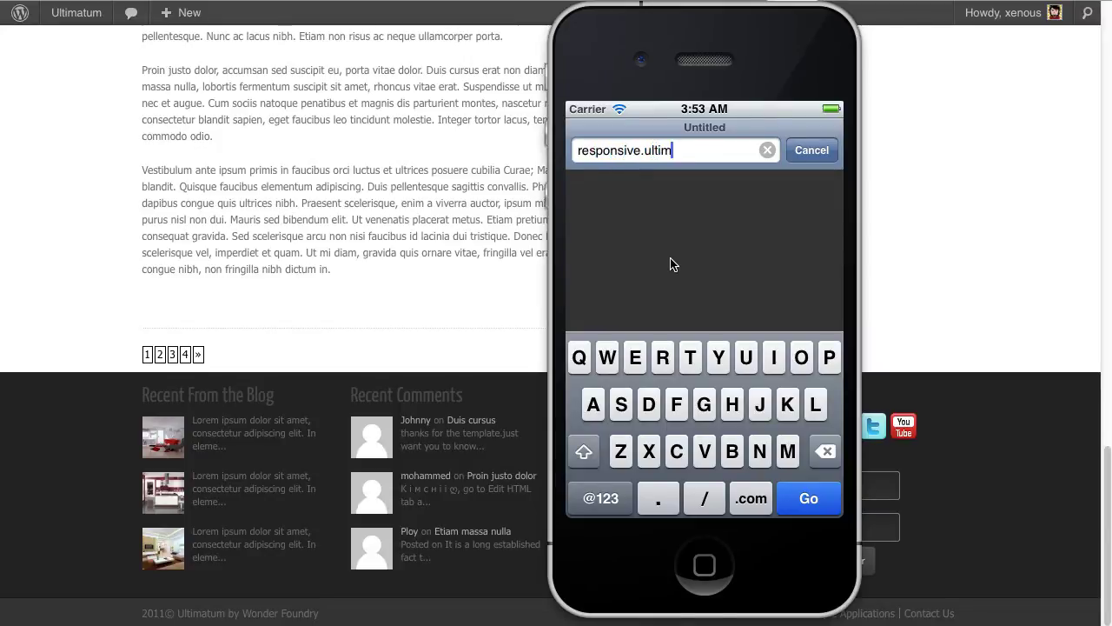
text(atumtheme.)
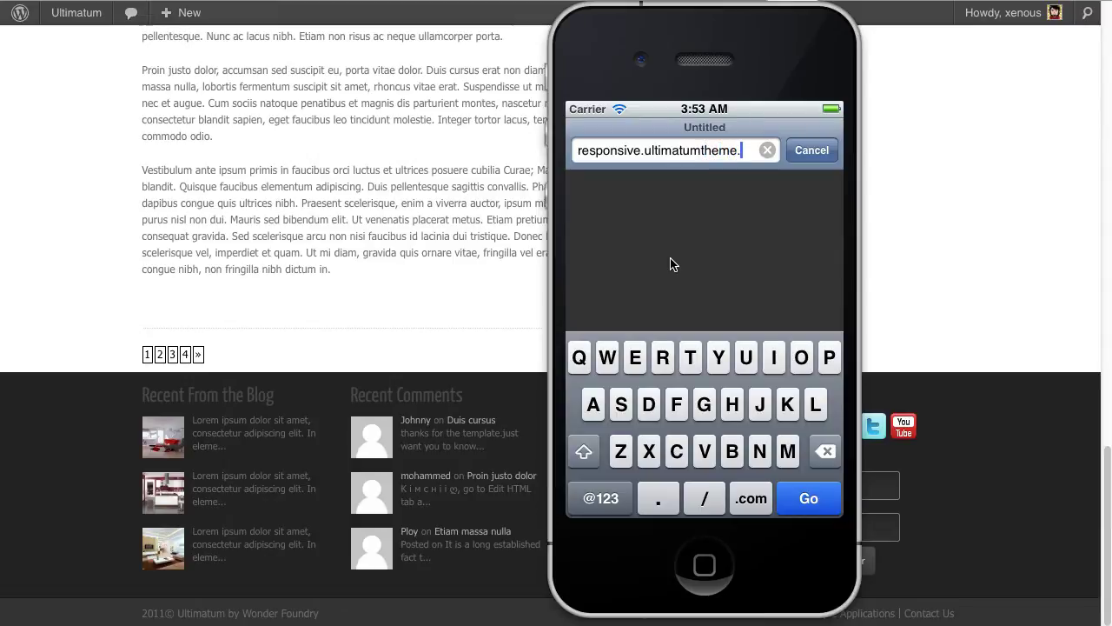
text(com)
key(Return)
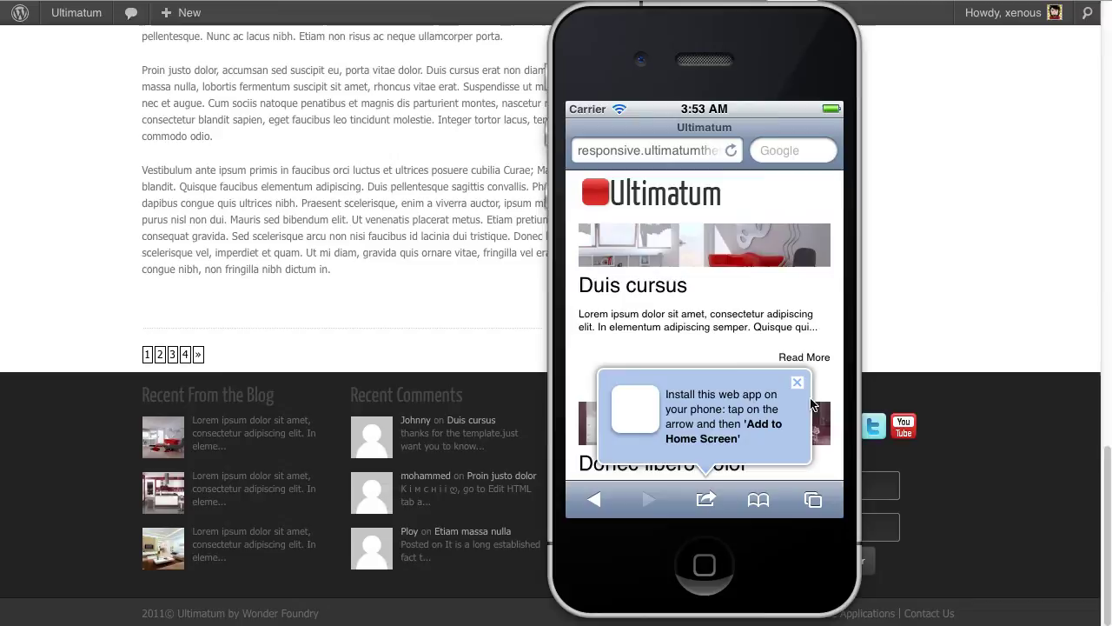
- Add the page to the home screen from the Share menu, keeping the name Ultimatum
click(707, 499)
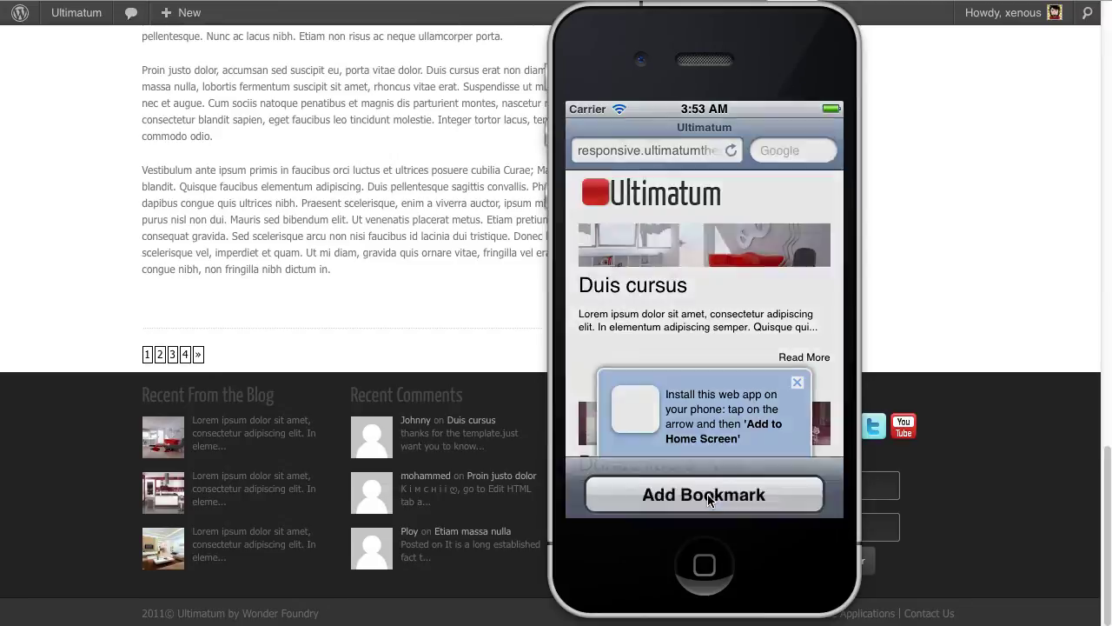
click(695, 331)
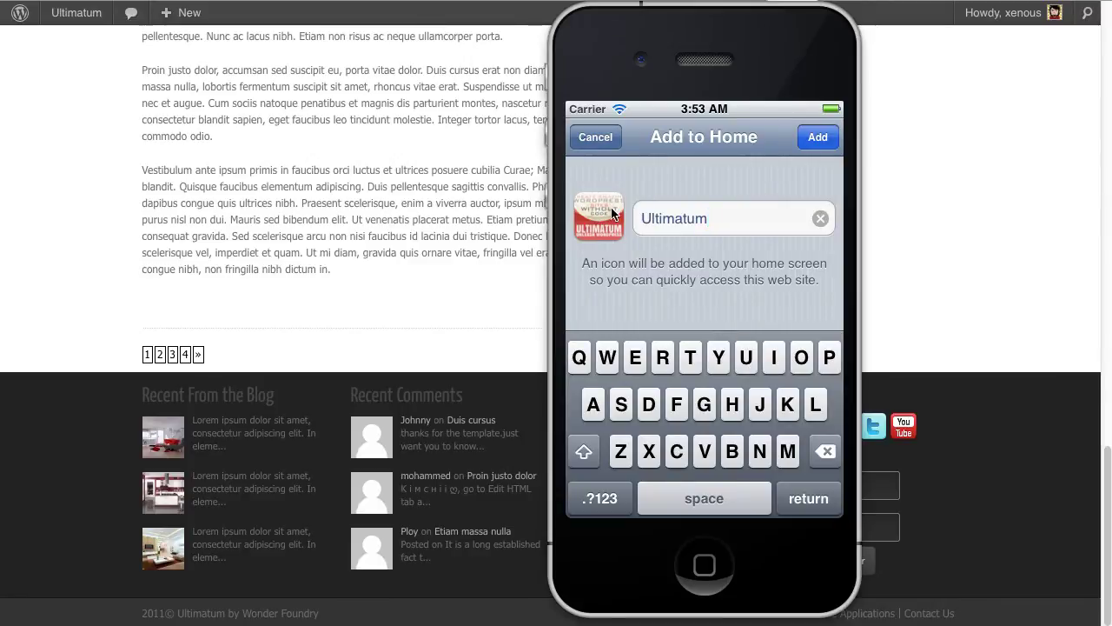
click(817, 139)
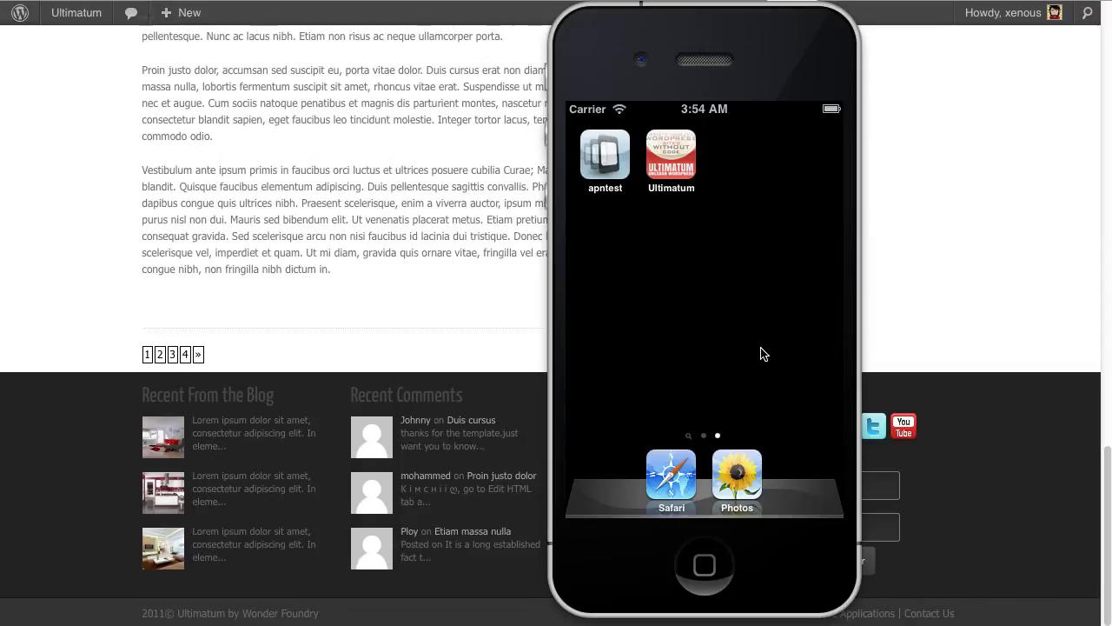
- Launch the Ultimatum home-screen web app and swipe through its posts
click(671, 157)
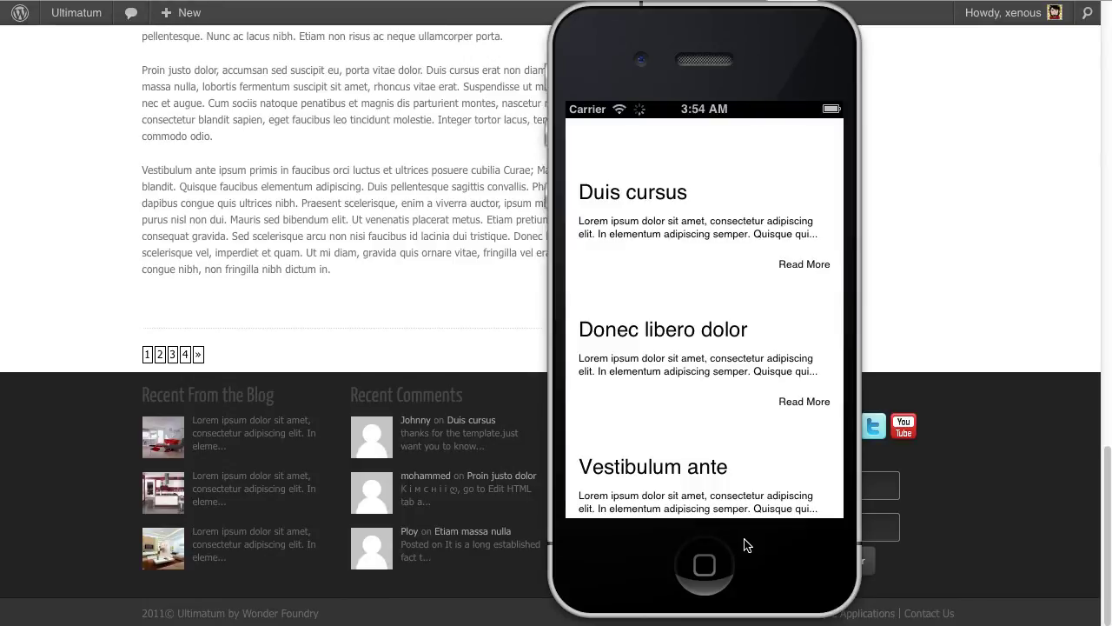
drag(749, 446, 742, 137)
drag(764, 442, 734, 139)
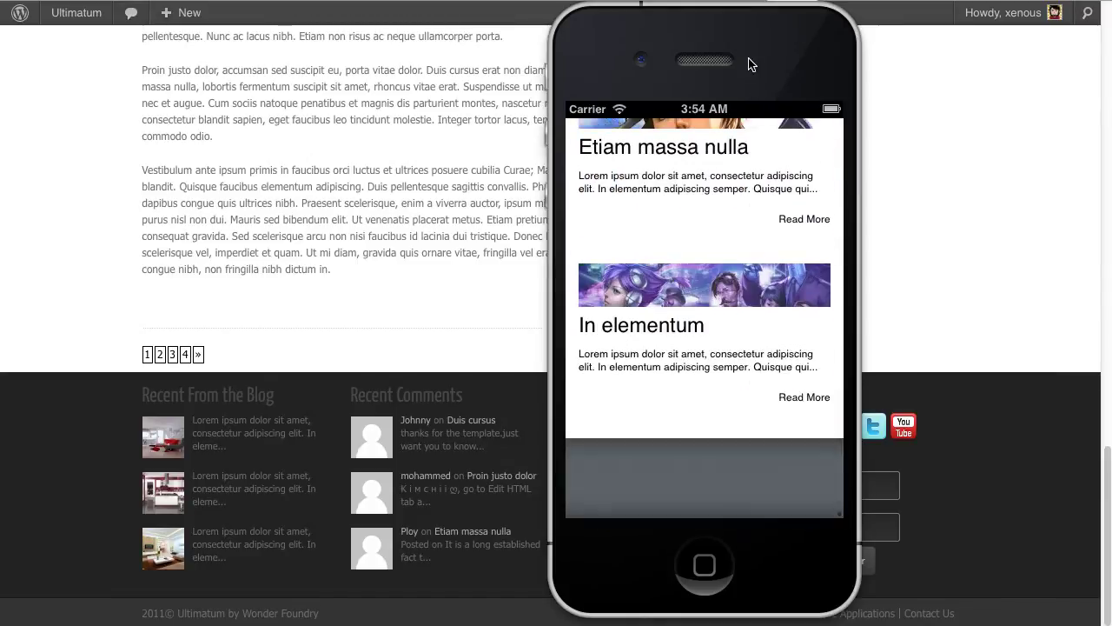
drag(718, 449, 718, 209)
scroll(713, 265, up, 15)
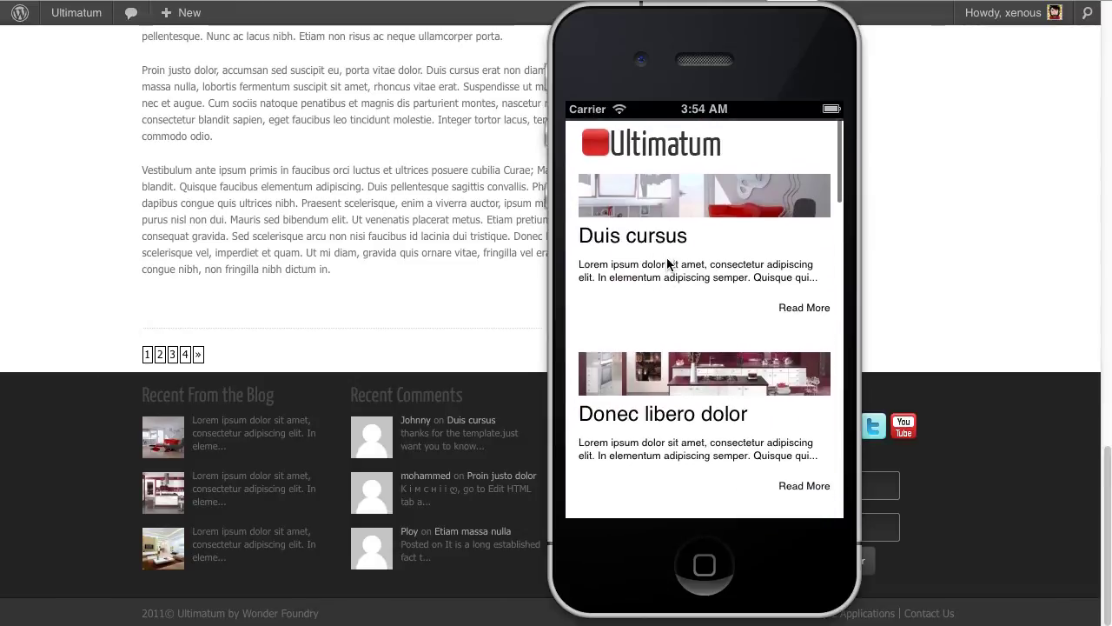
drag(669, 263, 651, 573)
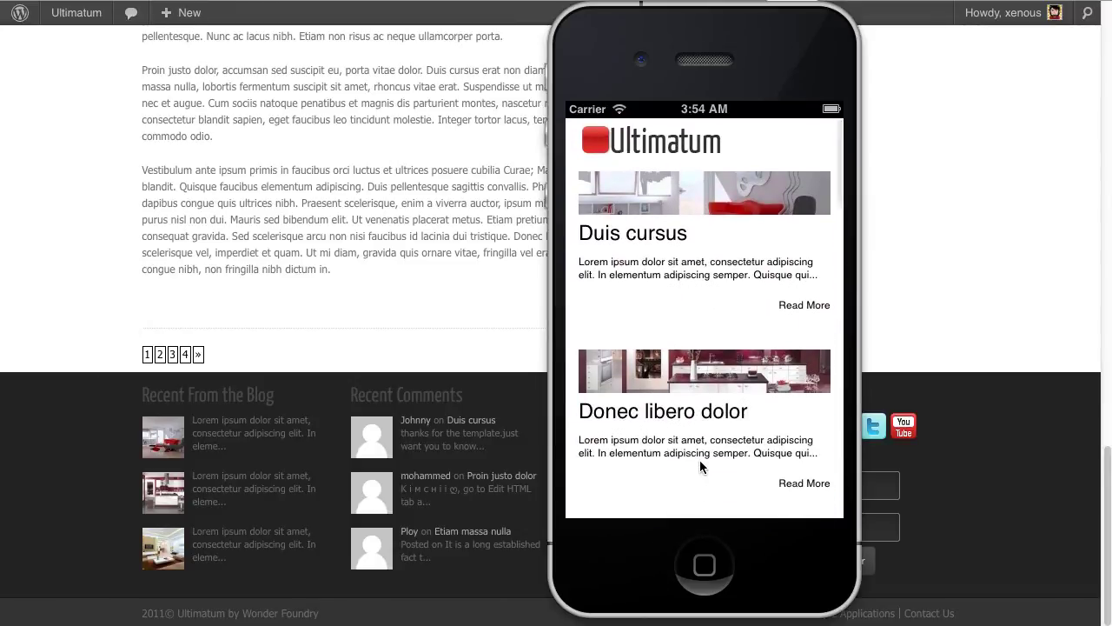
drag(701, 199, 695, 388)
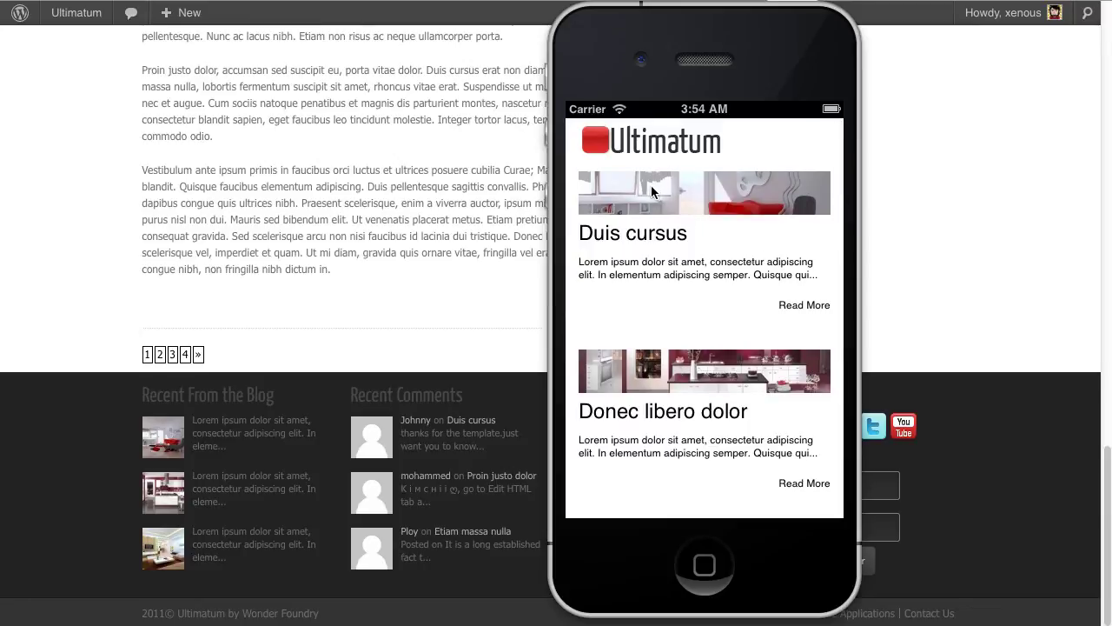
drag(675, 188, 677, 497)
- Read through the Donec libero dolor post, then go back to the home screen
click(793, 291)
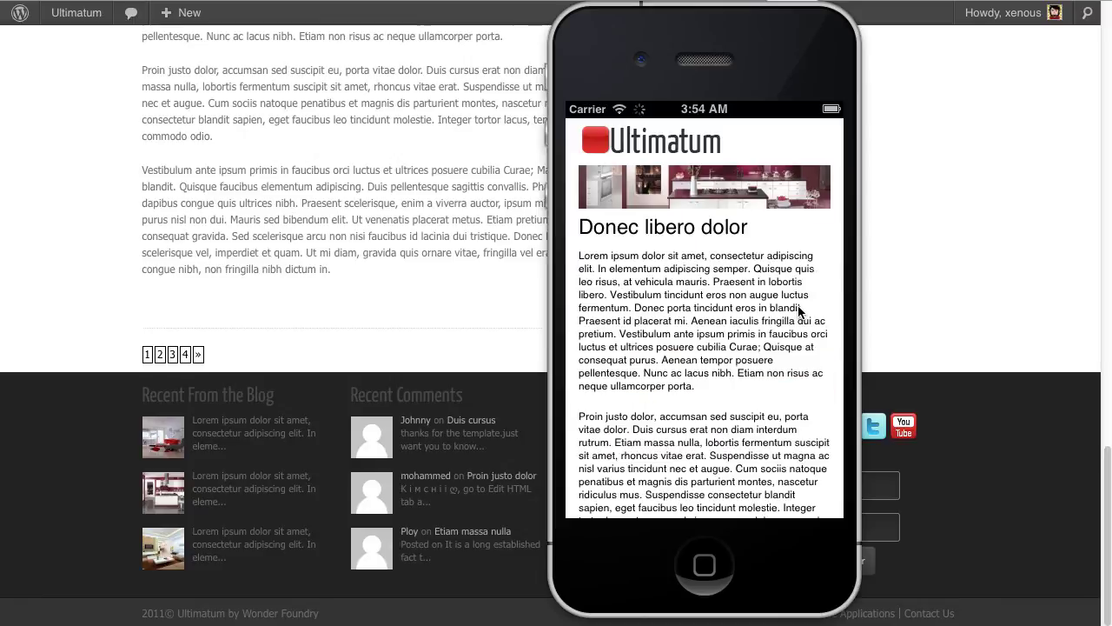
drag(733, 404, 750, 165)
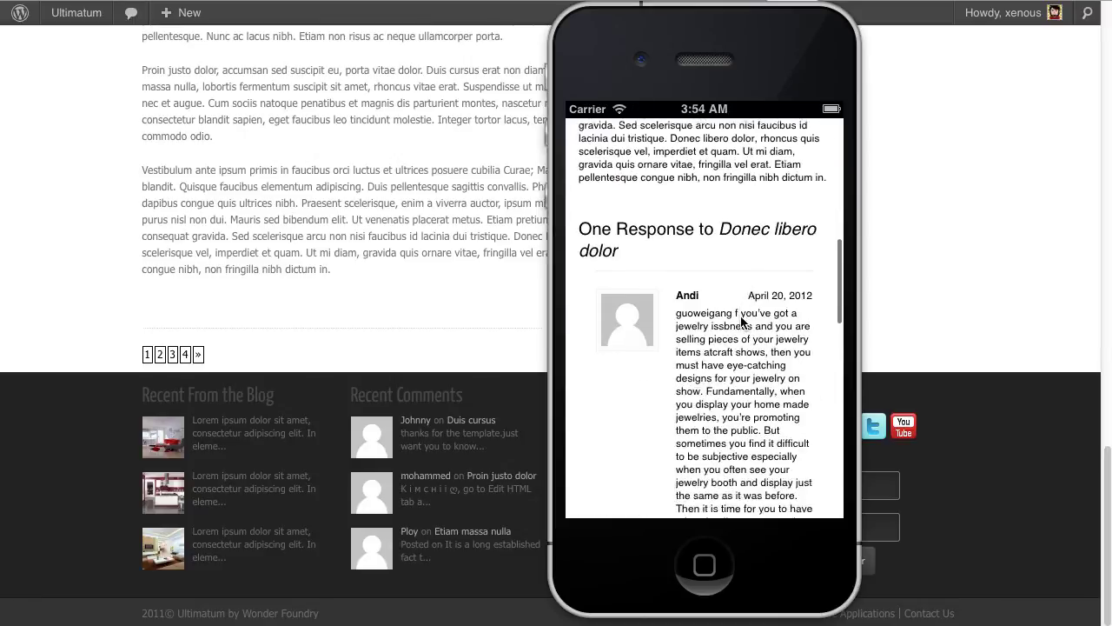
drag(756, 345, 770, 99)
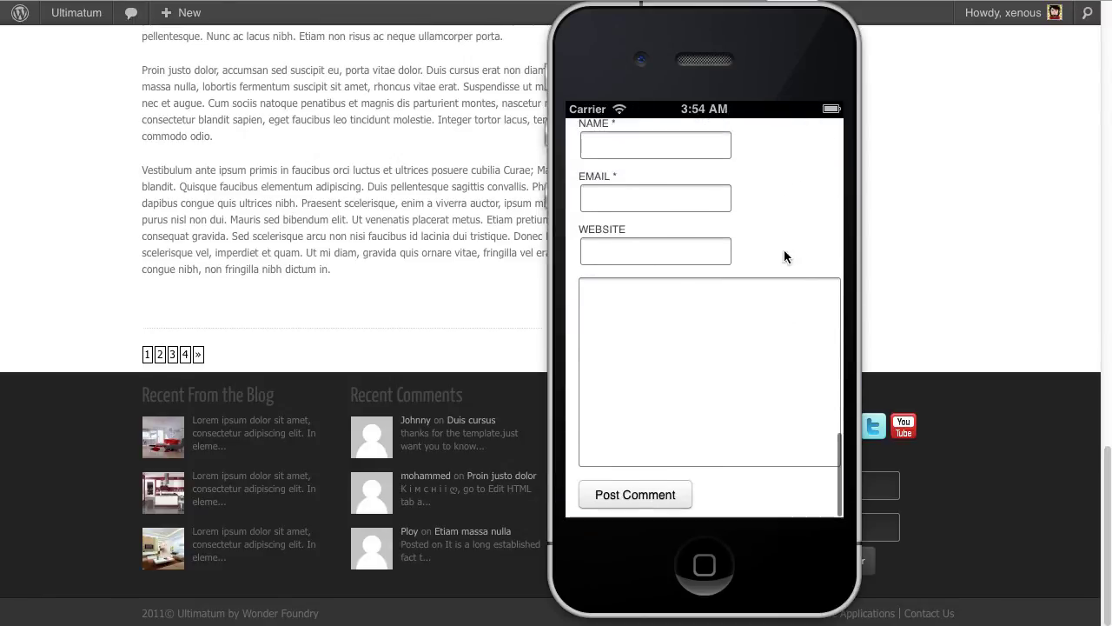
drag(785, 255, 795, 525)
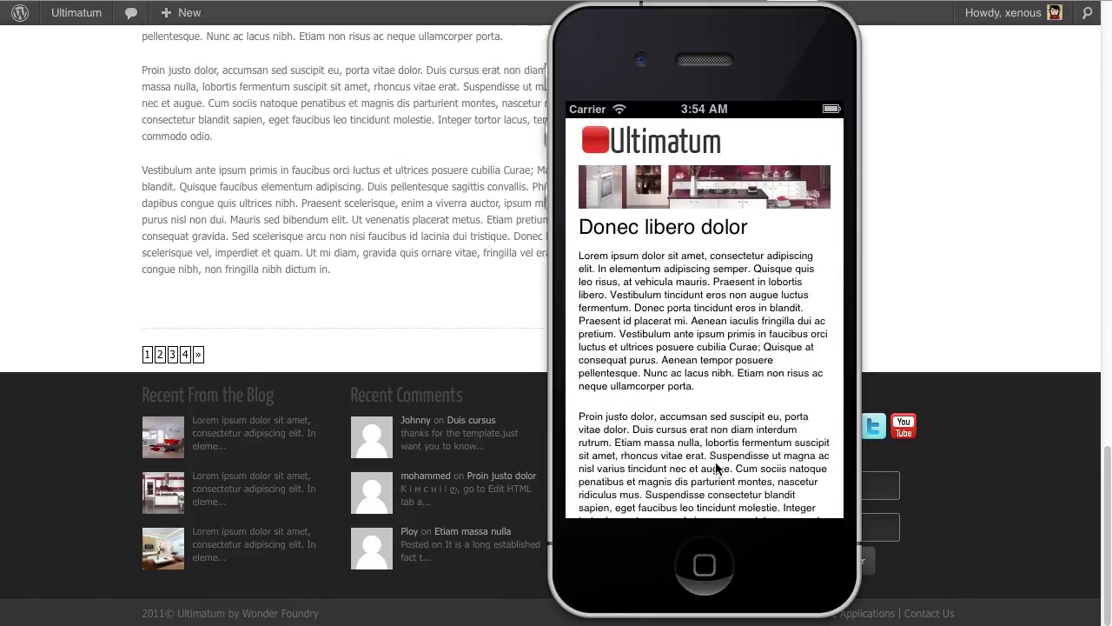
drag(718, 469, 720, 286)
drag(713, 409, 721, 426)
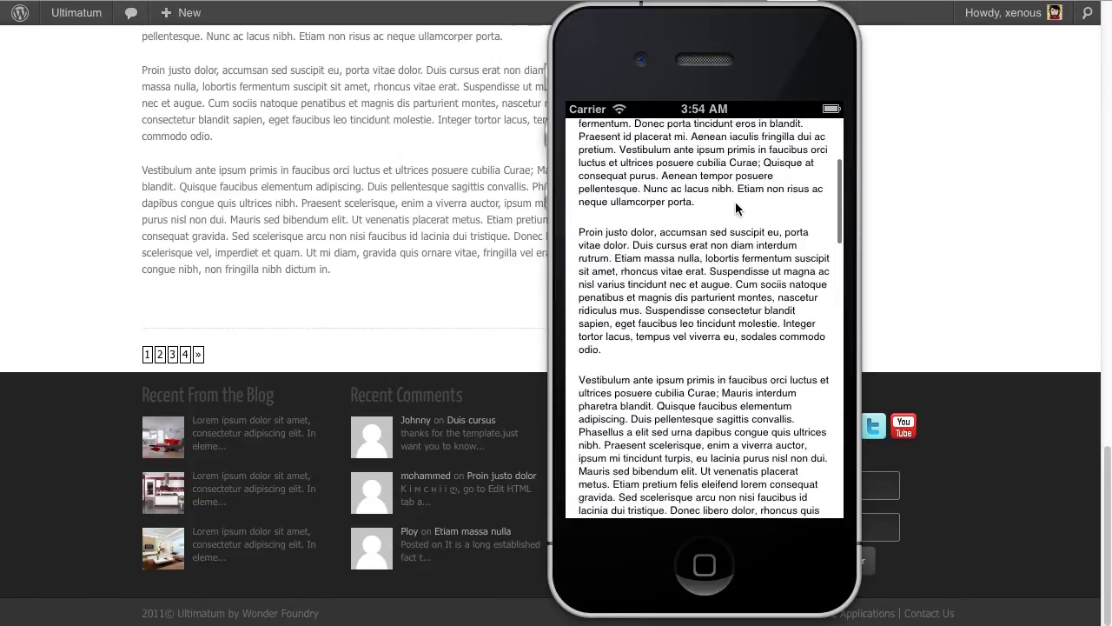
drag(736, 209, 720, 355)
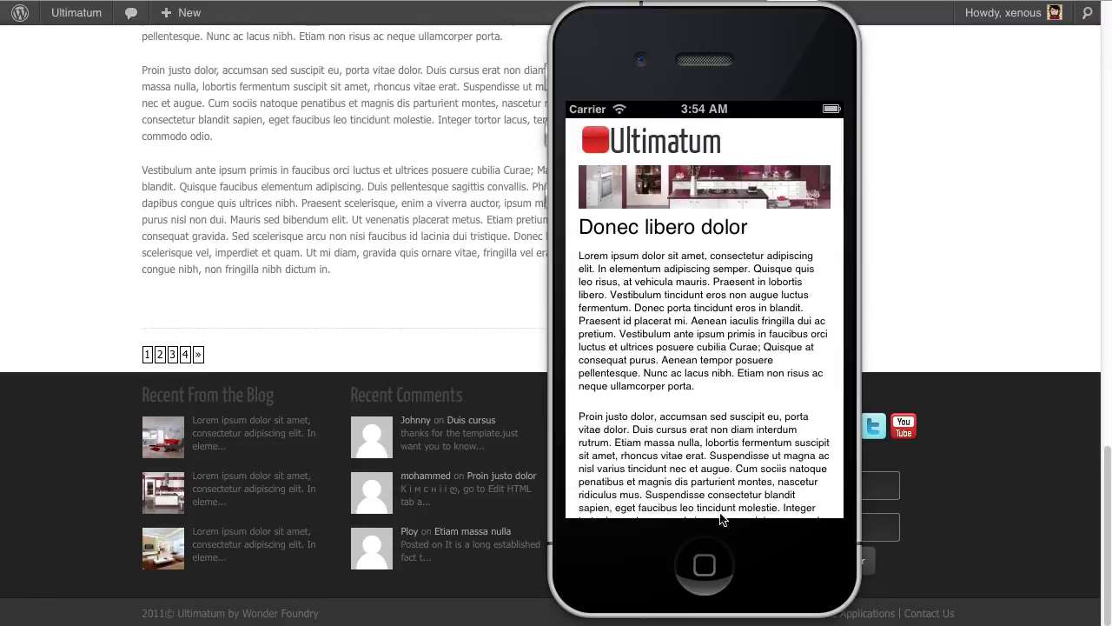
click(710, 570)
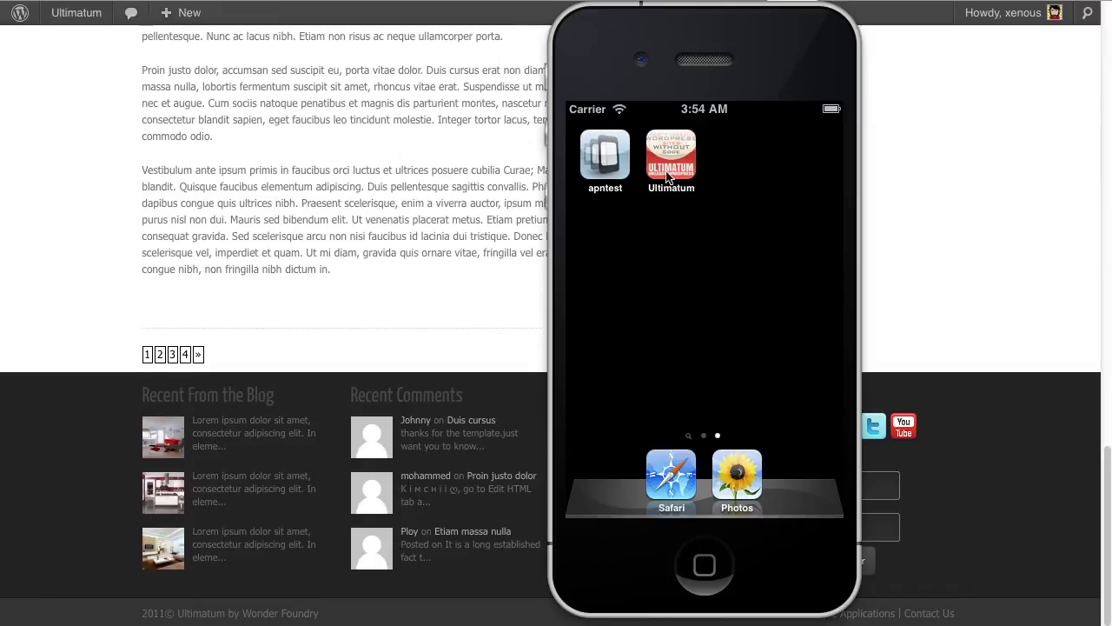